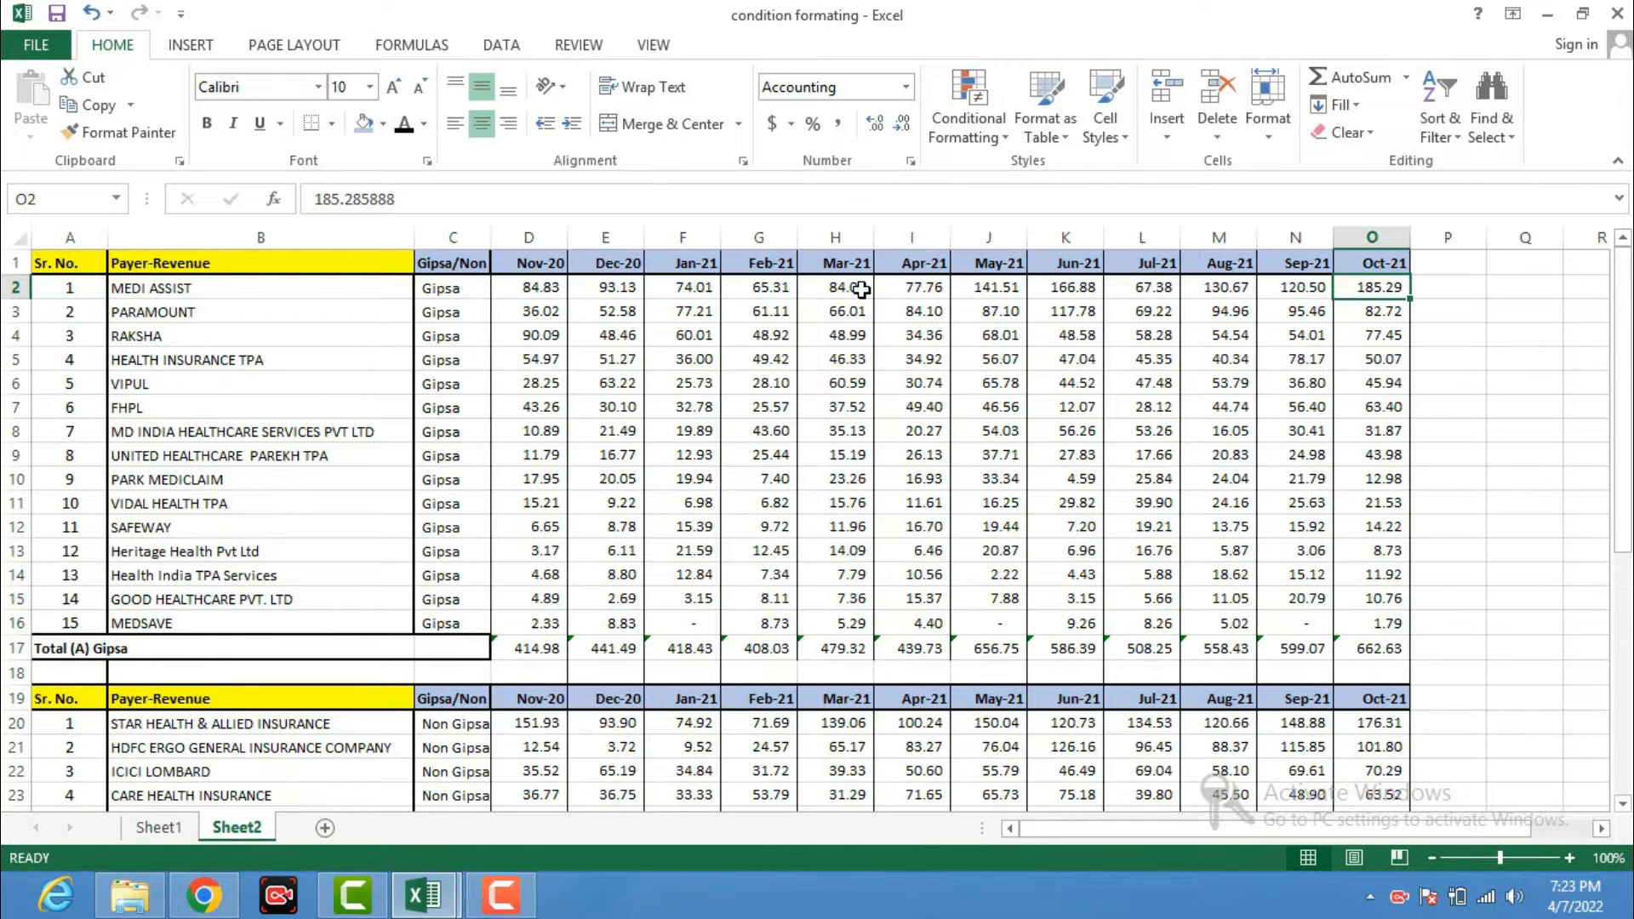
- Look over the Gipsa payer revenue table, including its payer names, Gipsa/Non category and month headers
key("Down")
key("Down")
key("Down")
key("Down")
key("Left")
key("Left")
key("Left")
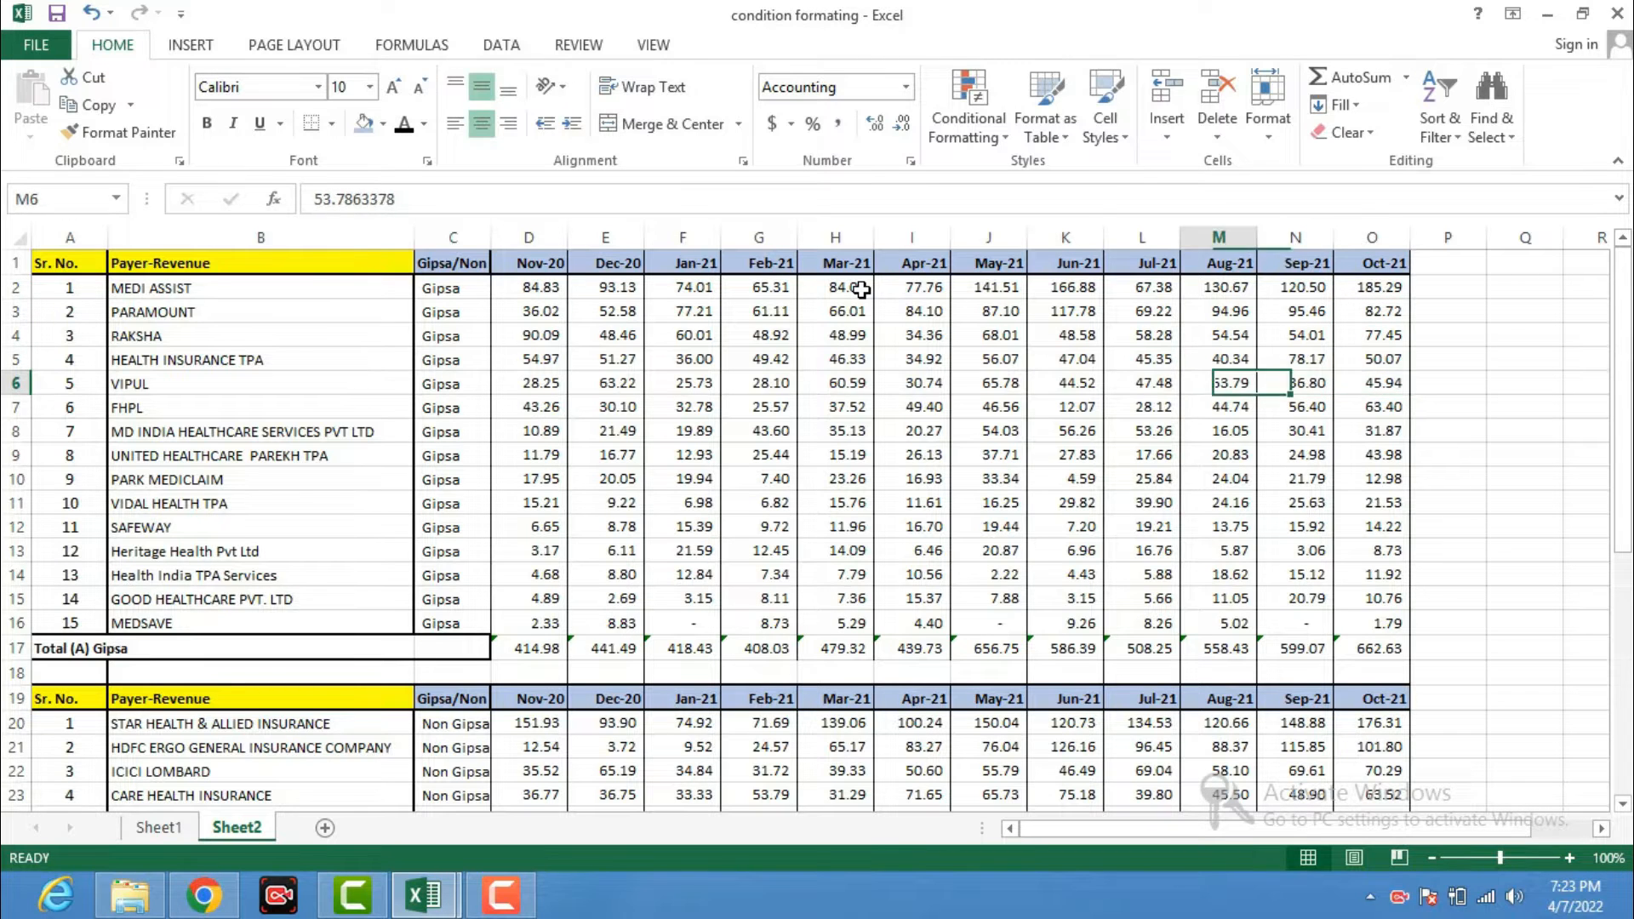
key("Left")
key("Left")
key("Left")
key("Left")
key("Left")
key("Left")
key("Left")
key("Left")
key("Left")
key("Left")
key("Up")
key("Up")
key("Up")
key("Up")
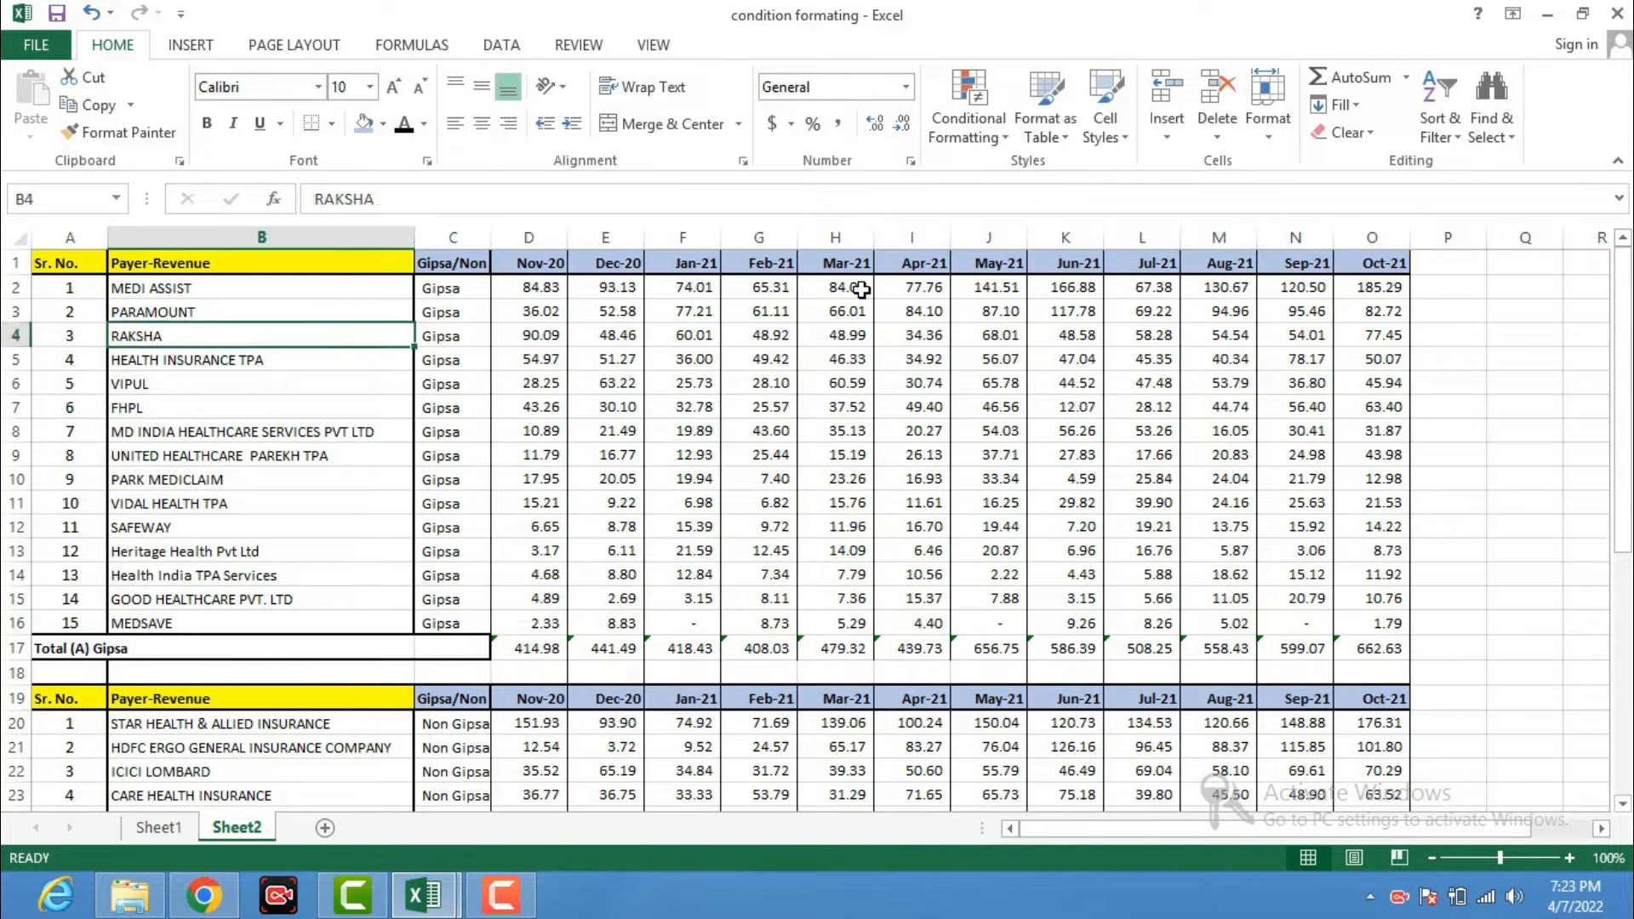
key("Down")
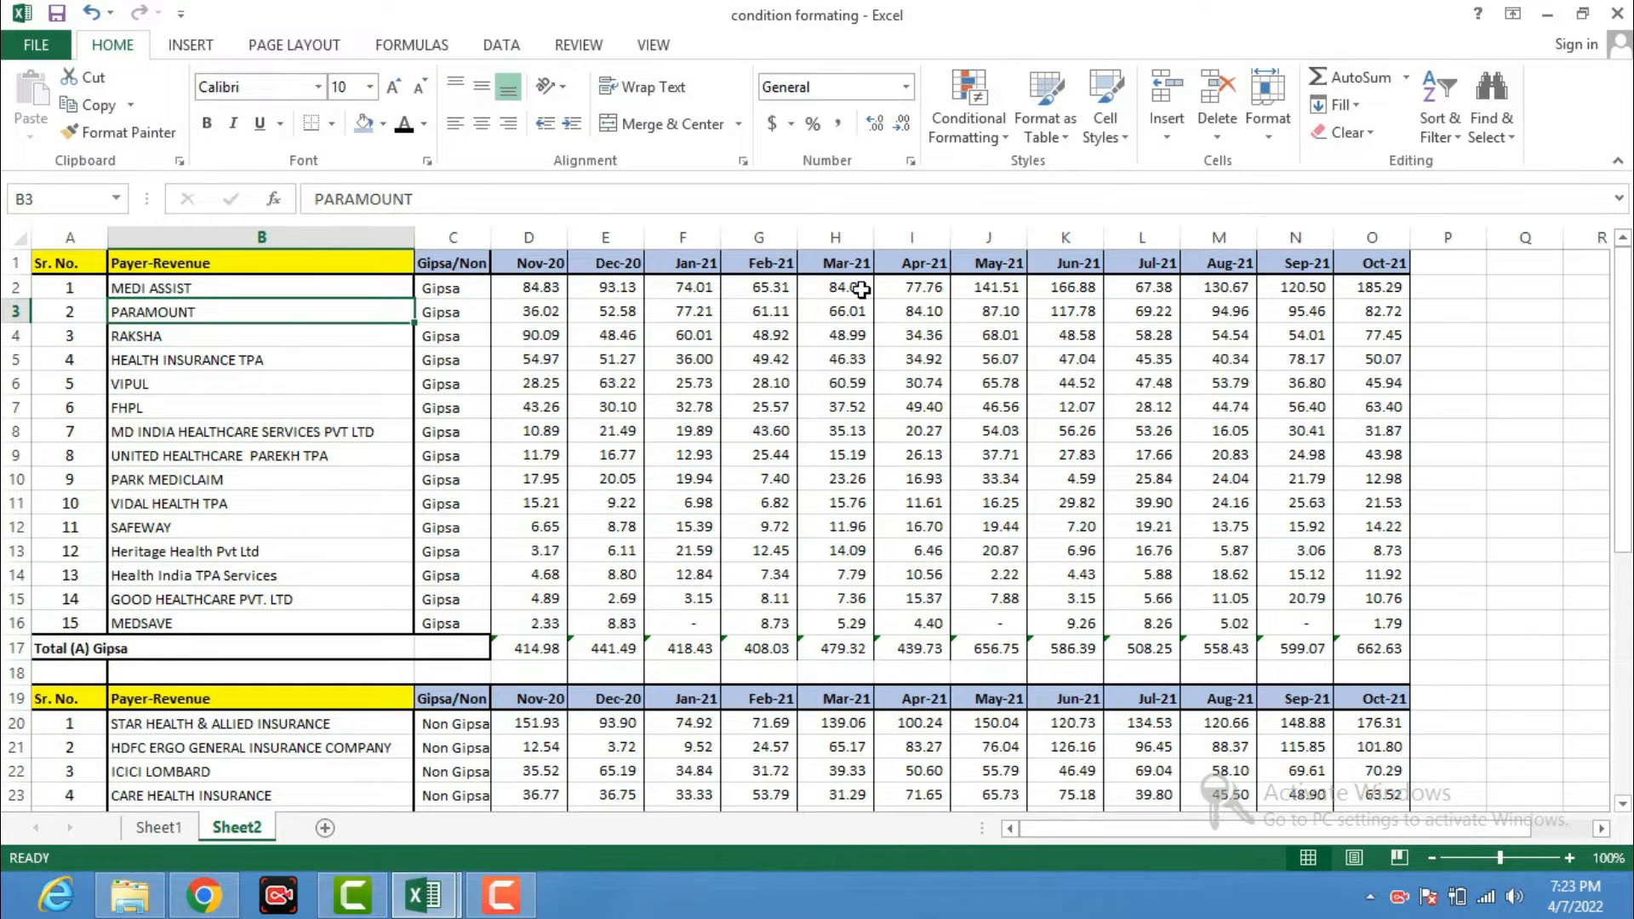
key("Right")
key("Up")
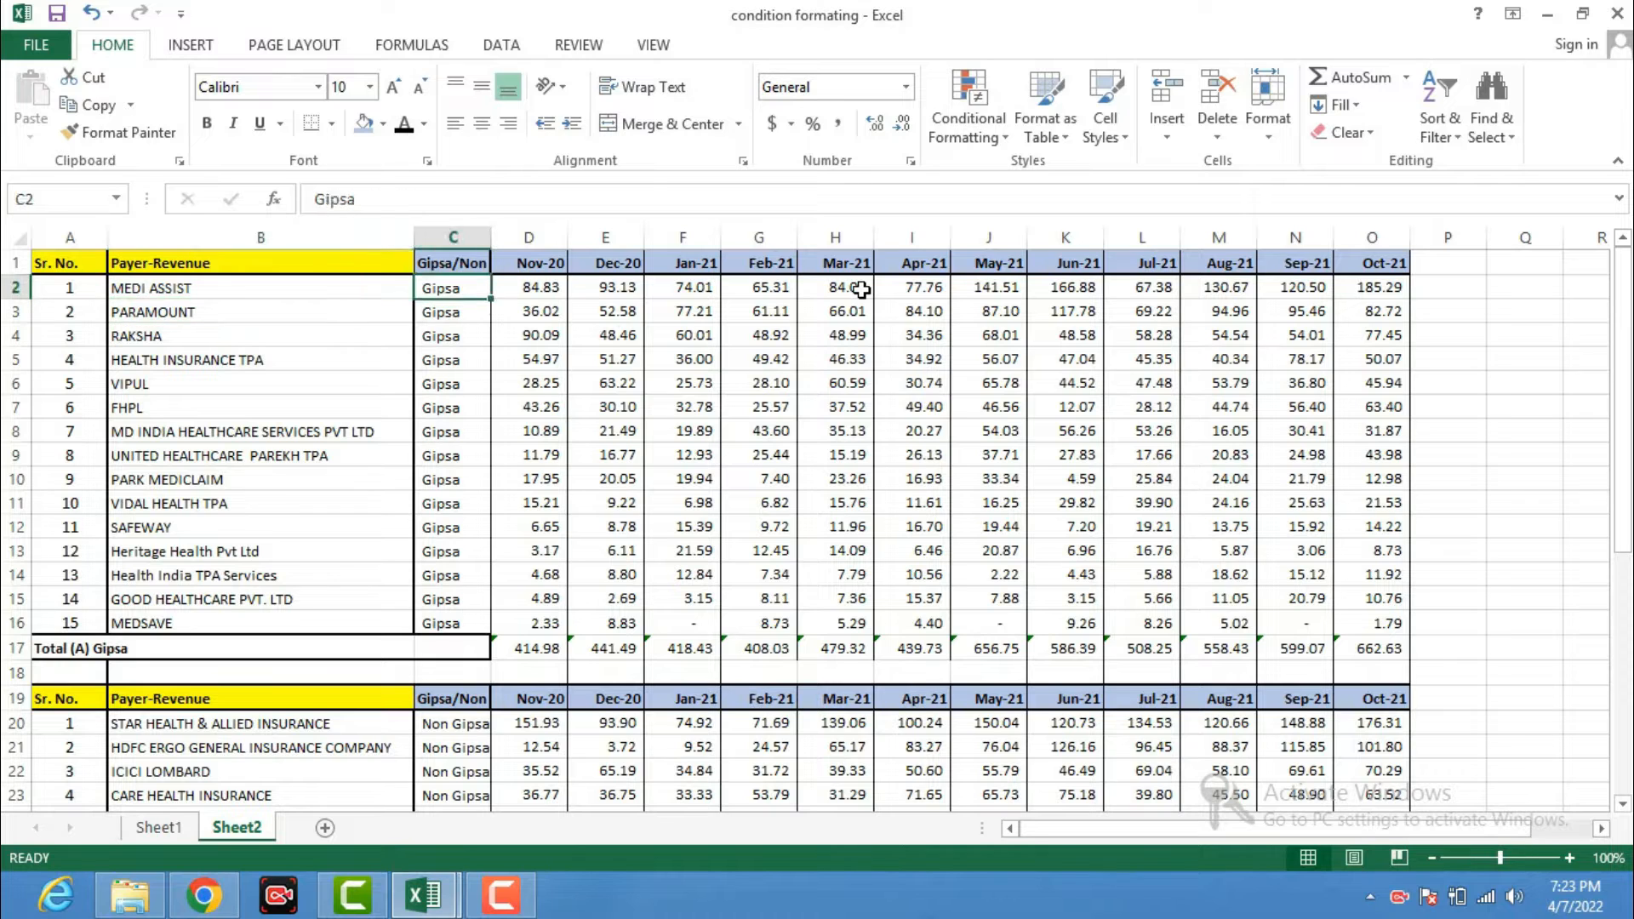
key("Right")
key("Up")
key("Right")
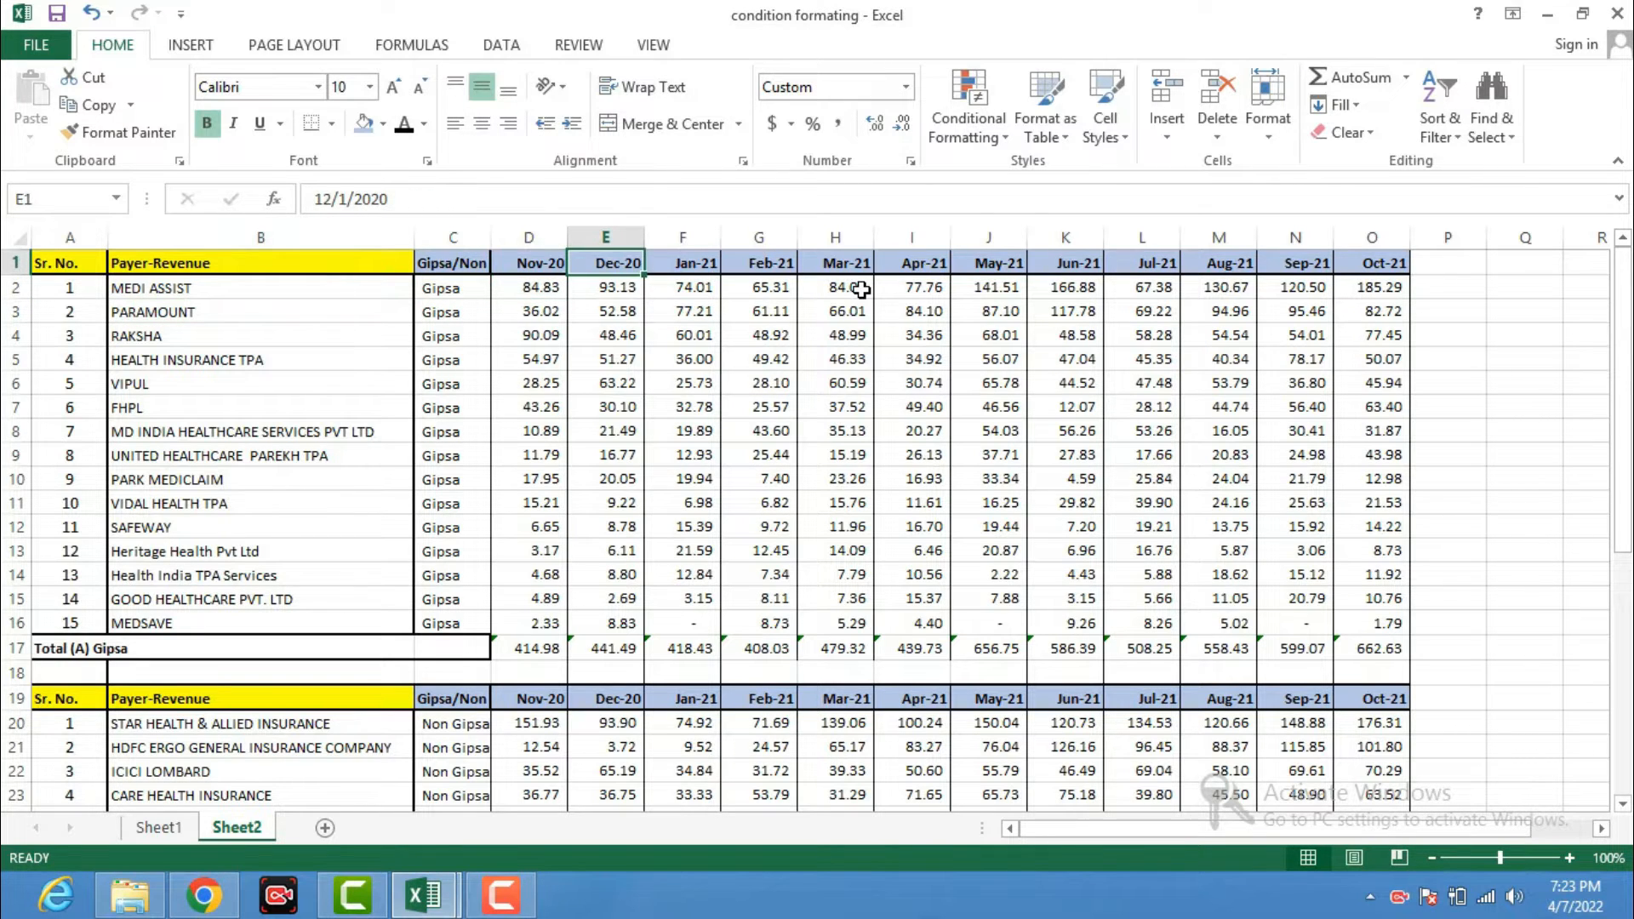
- Look through the monthly revenue figures in the MEDI ASSIST row
key("Down")
key("Right")
key("Right")
key("Right")
key("Right")
key("Right")
key("Right")
key("Right")
key("Right")
key("Right")
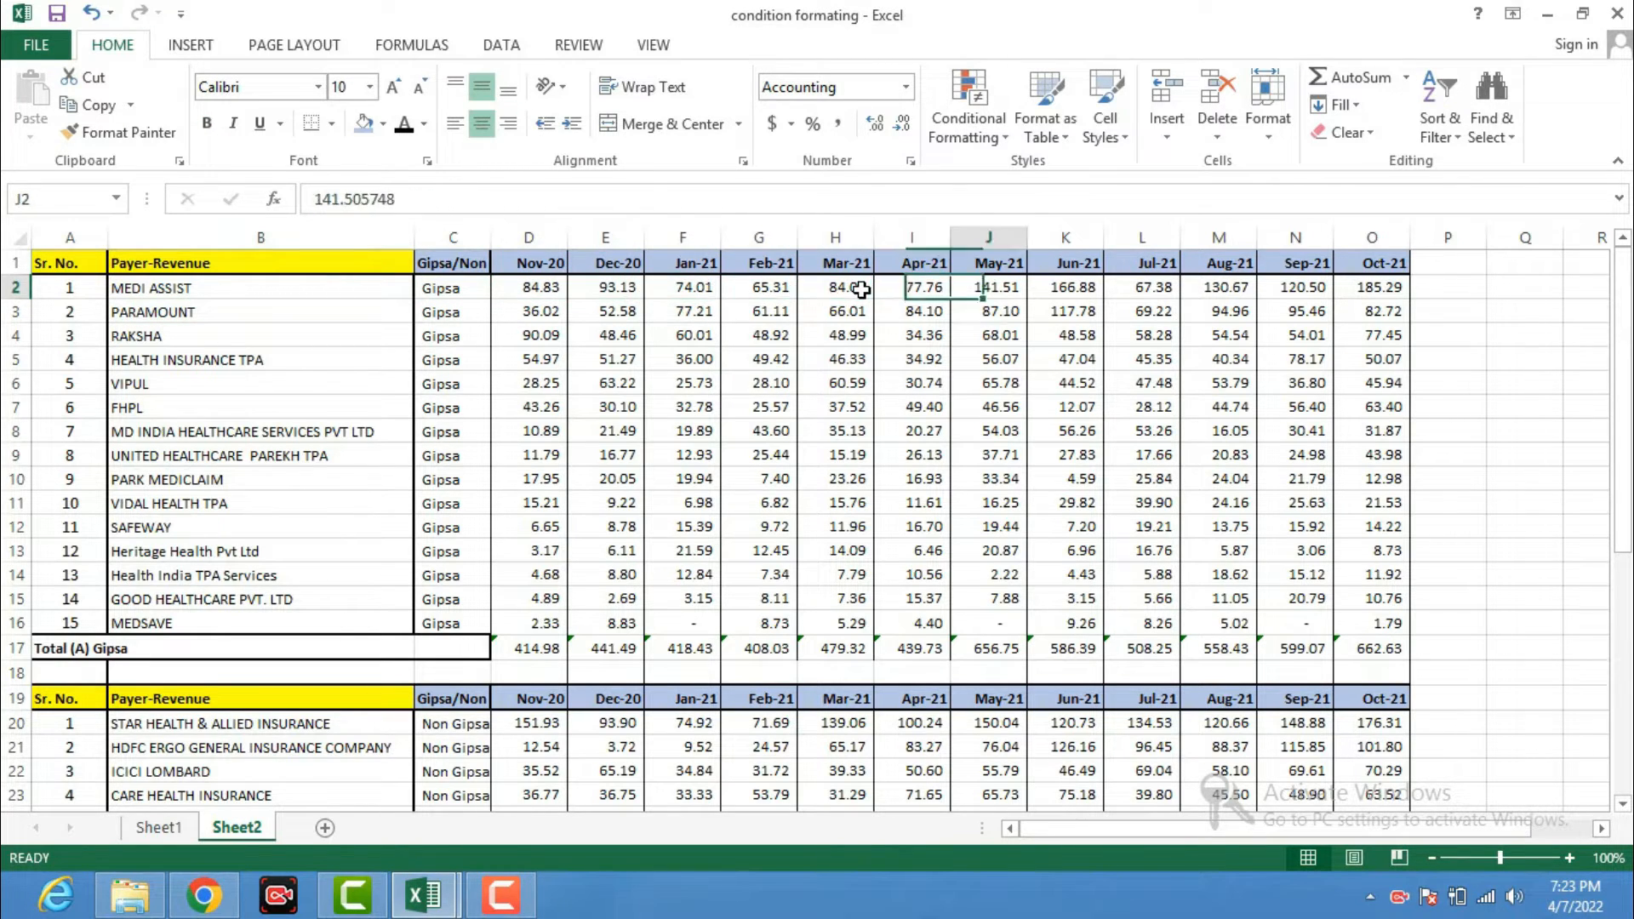
key("Left")
key("Left")
key("Left")
key("Left")
key("Left")
key("Left")
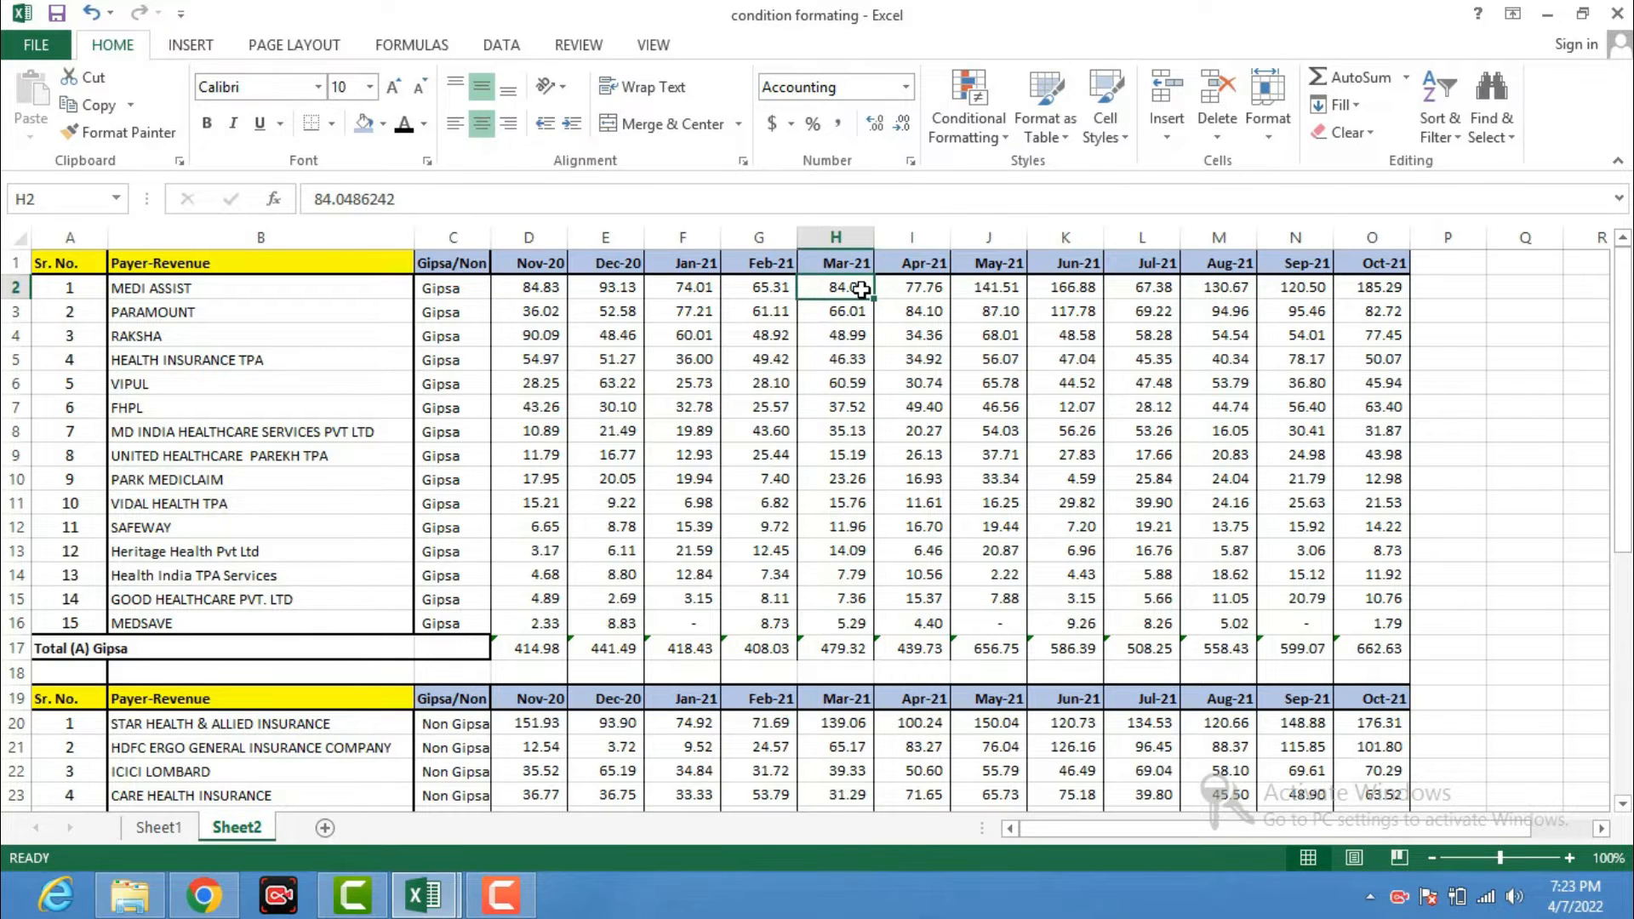
key("Right")
key("Right")
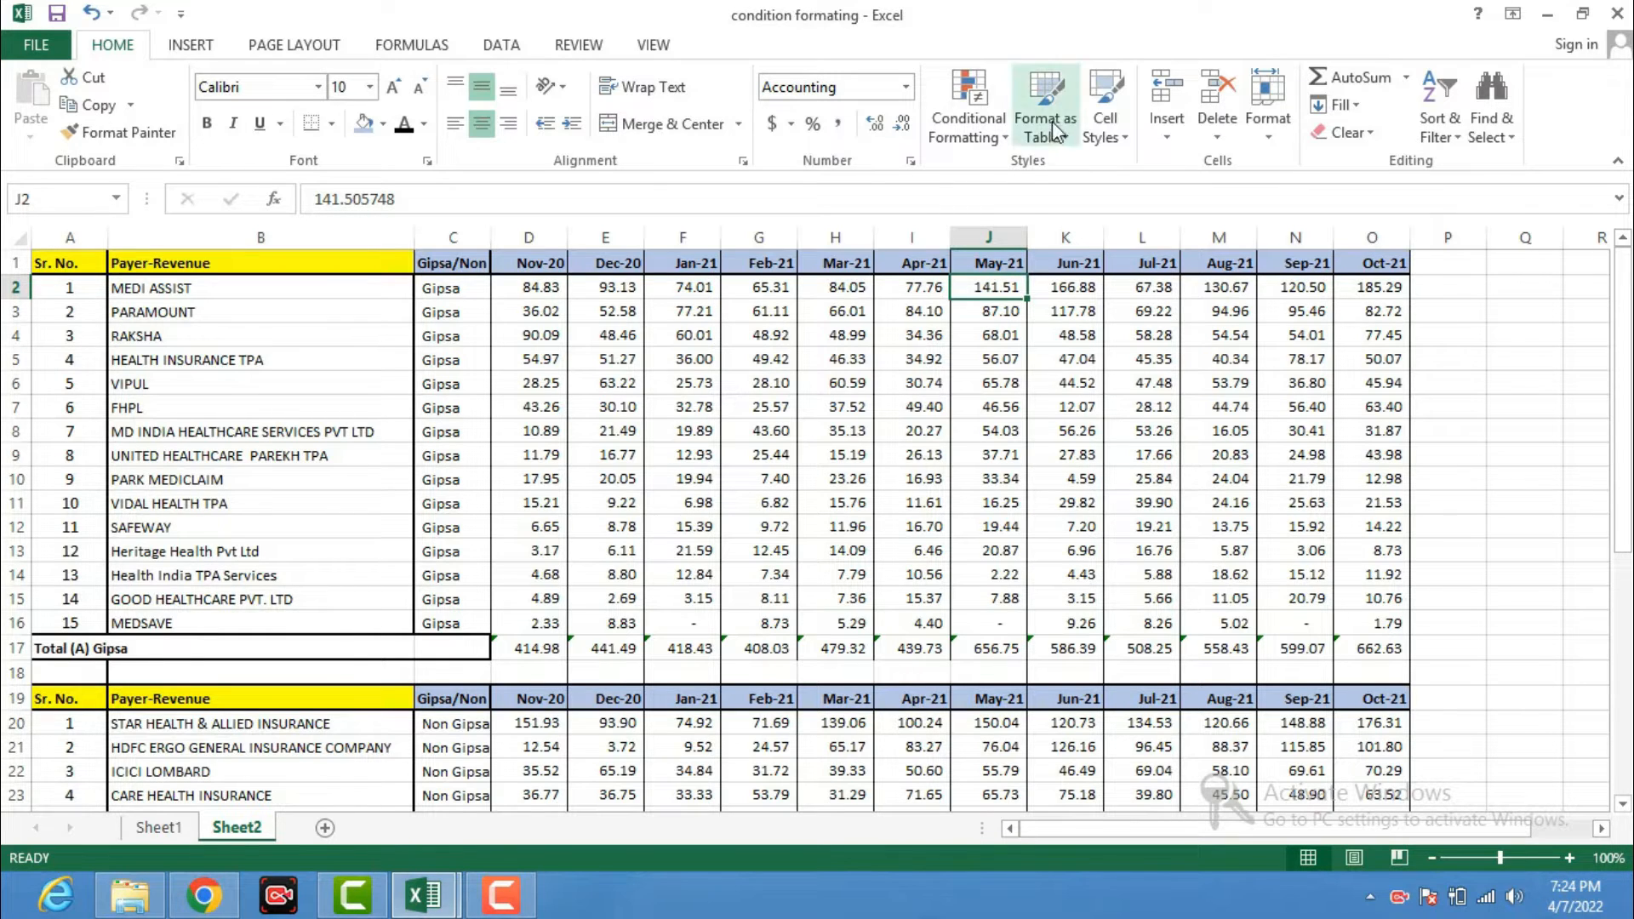
- Start a conditional formatting rule on MEDI ASSIST's monthly figures (D2:O2) that formats only the Top 1 ranked value
left_click(984, 123)
left_click(528, 286)
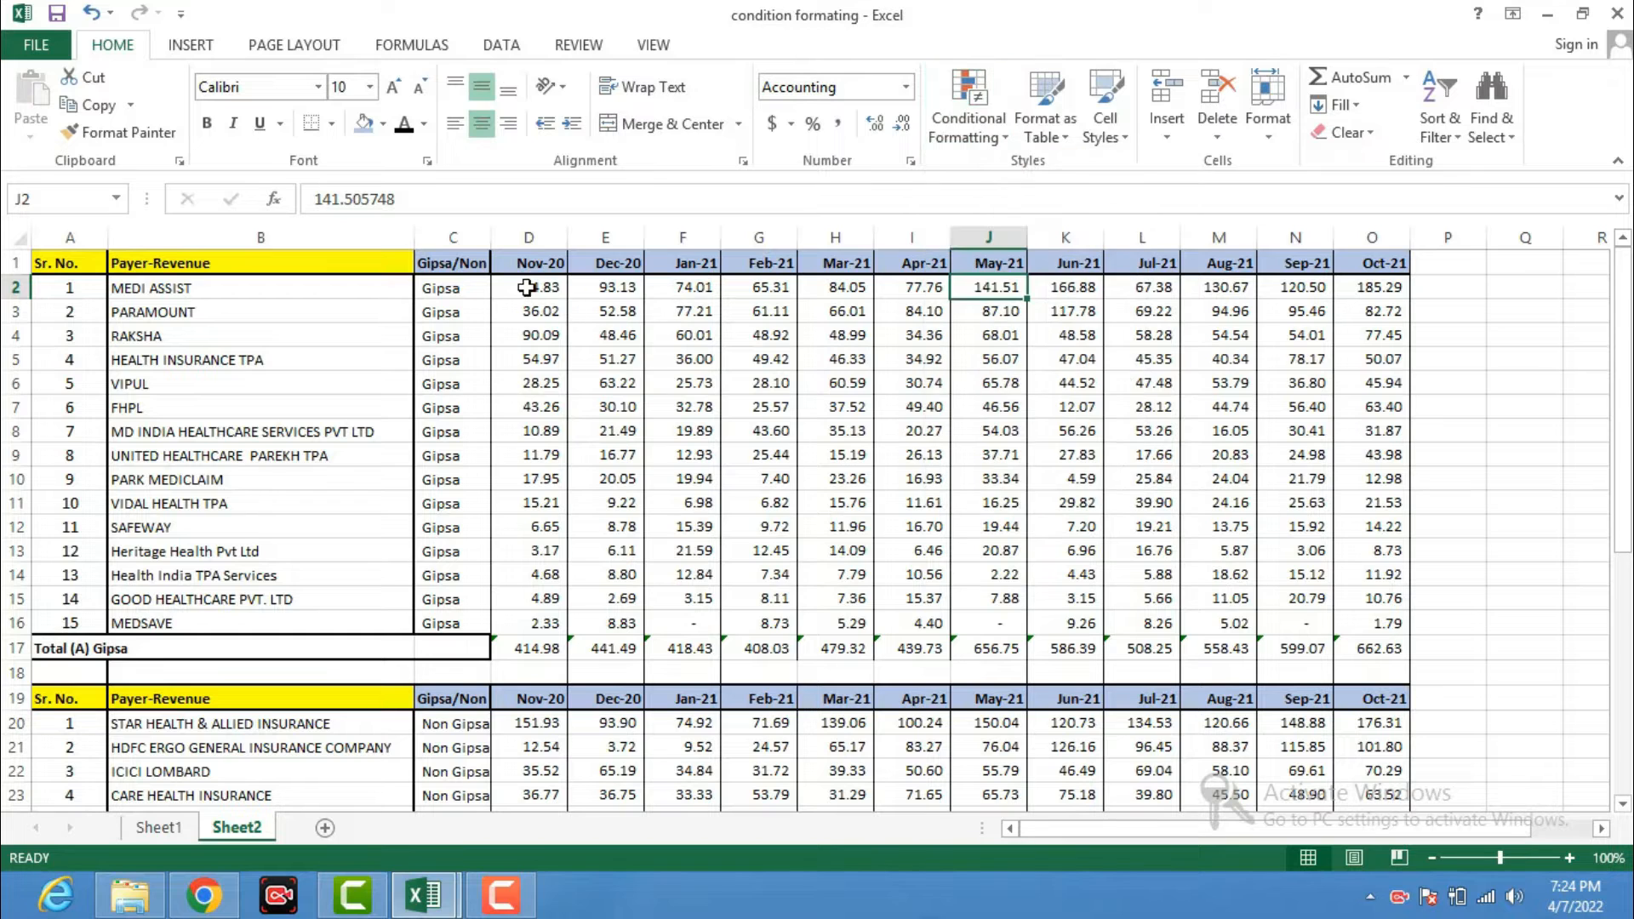
left_click(527, 287)
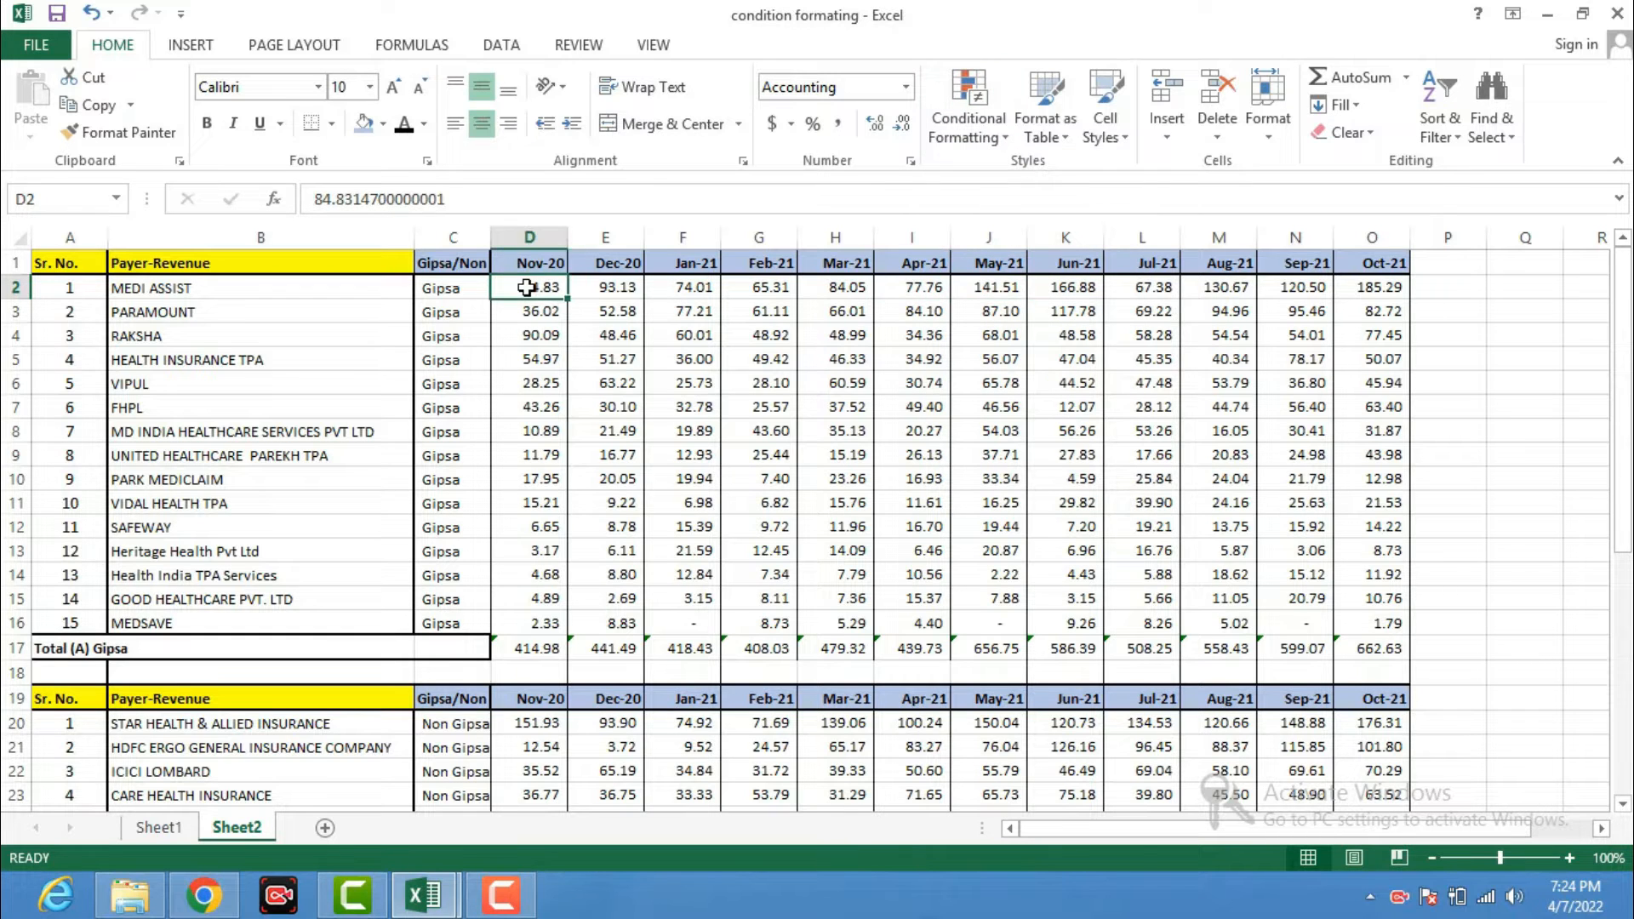
key("shift+Right")
key("shift+Right")
key("shift+Right")
key("shift+Right")
key("shift+Right")
key("shift+Right")
key("shift+Right")
key("shift+Right")
key("shift+Right")
key("shift+Right")
key("shift+Right")
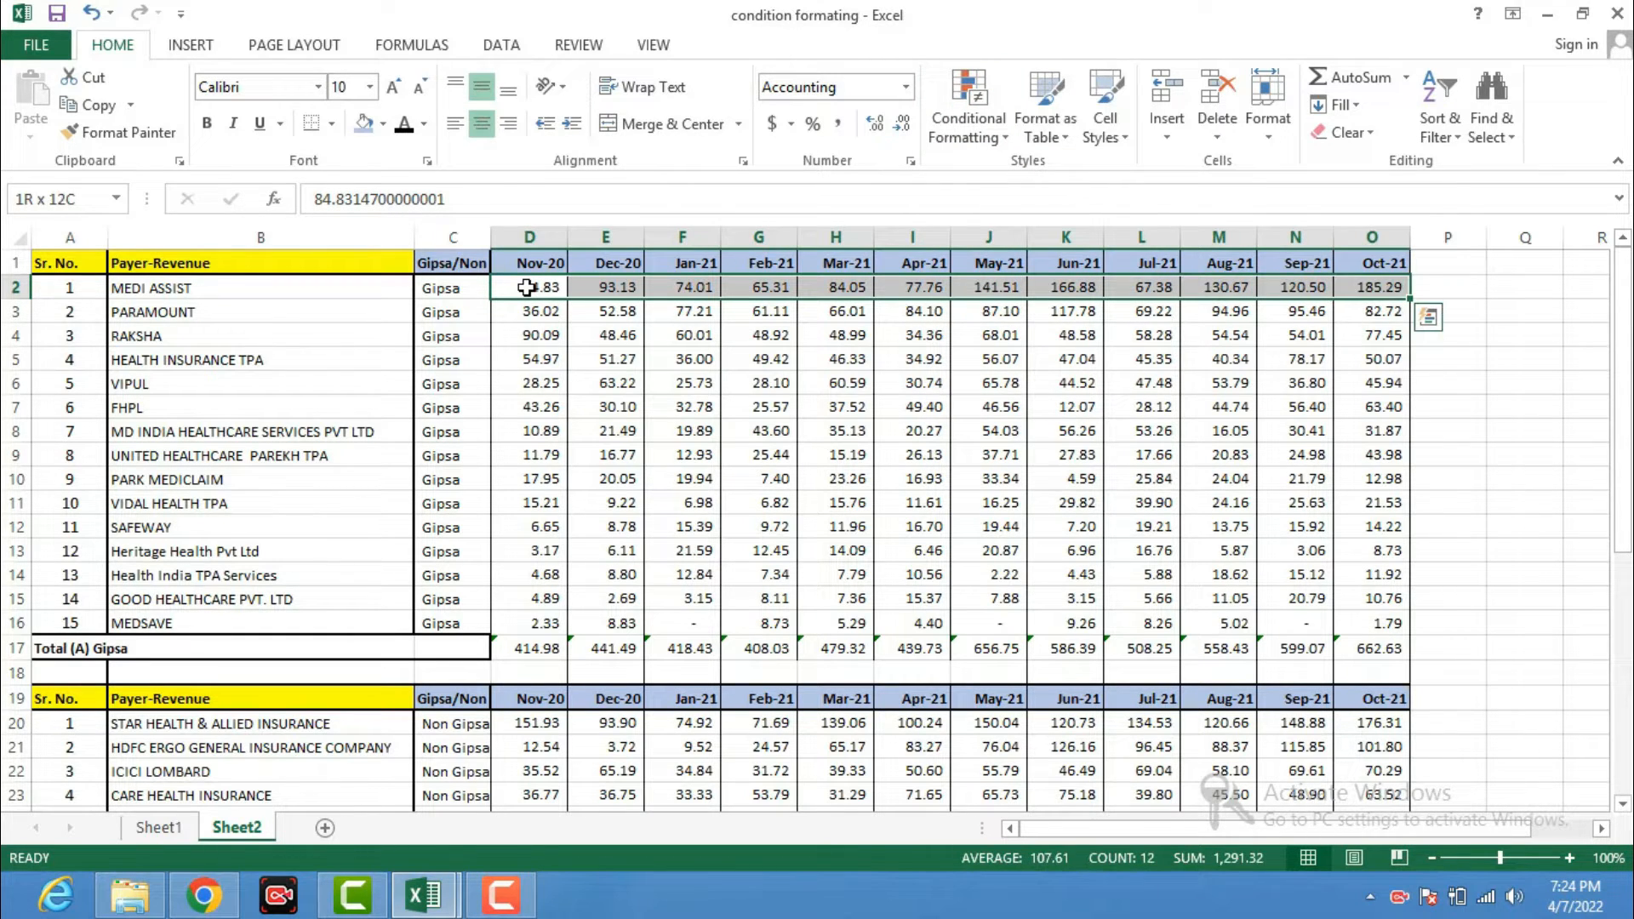
left_click(976, 143)
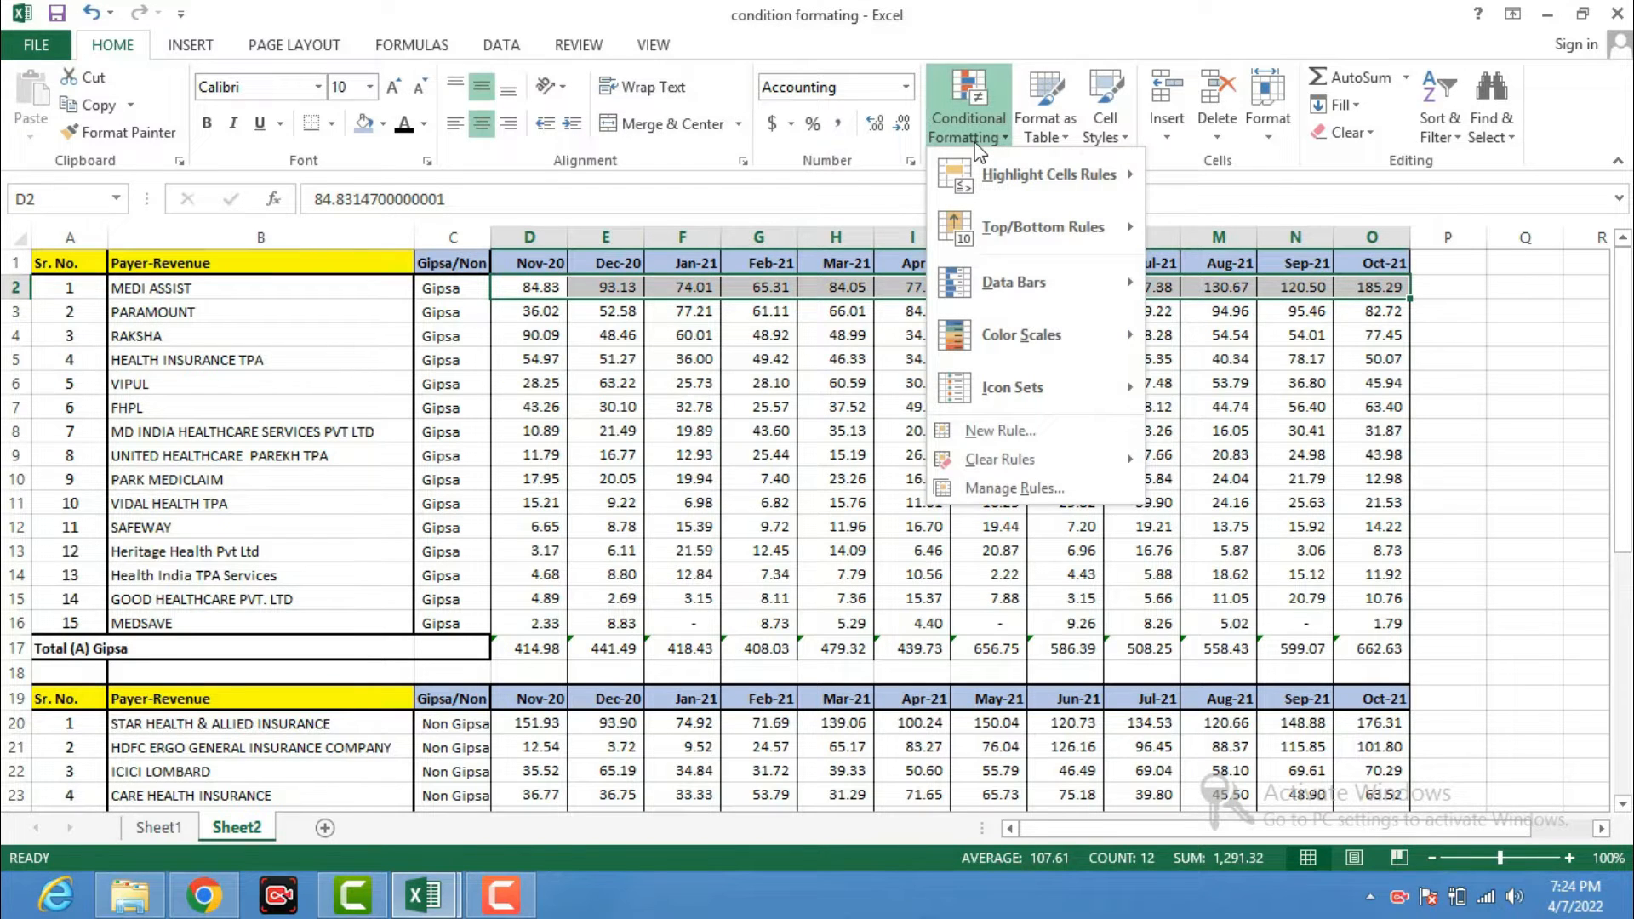
mouse_move(997, 175)
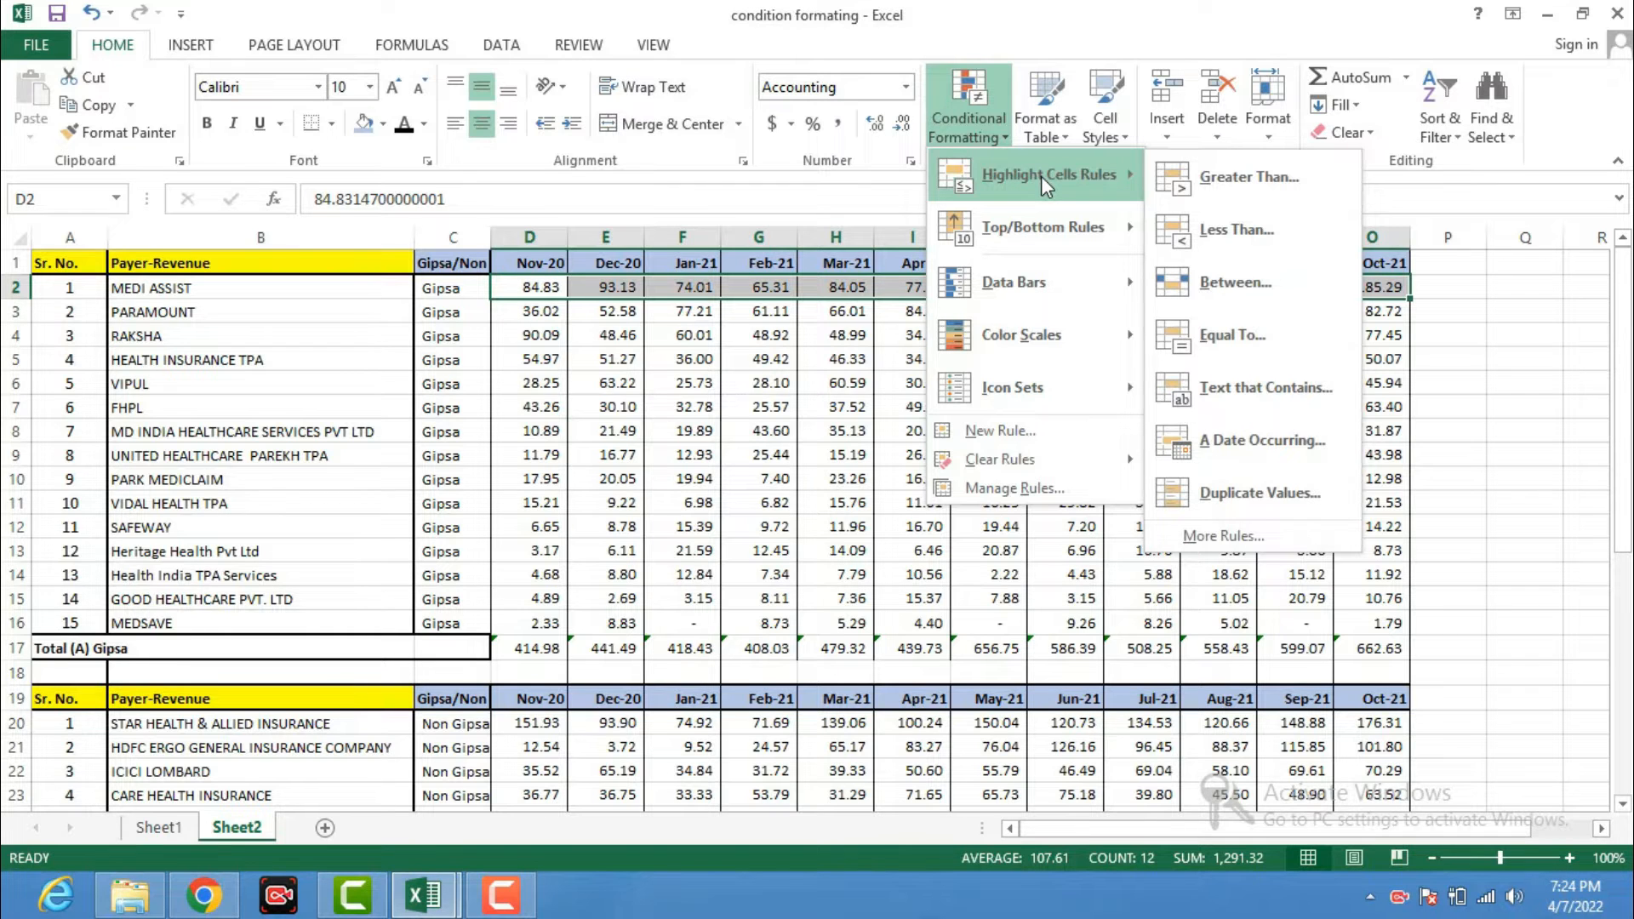
left_click(1242, 540)
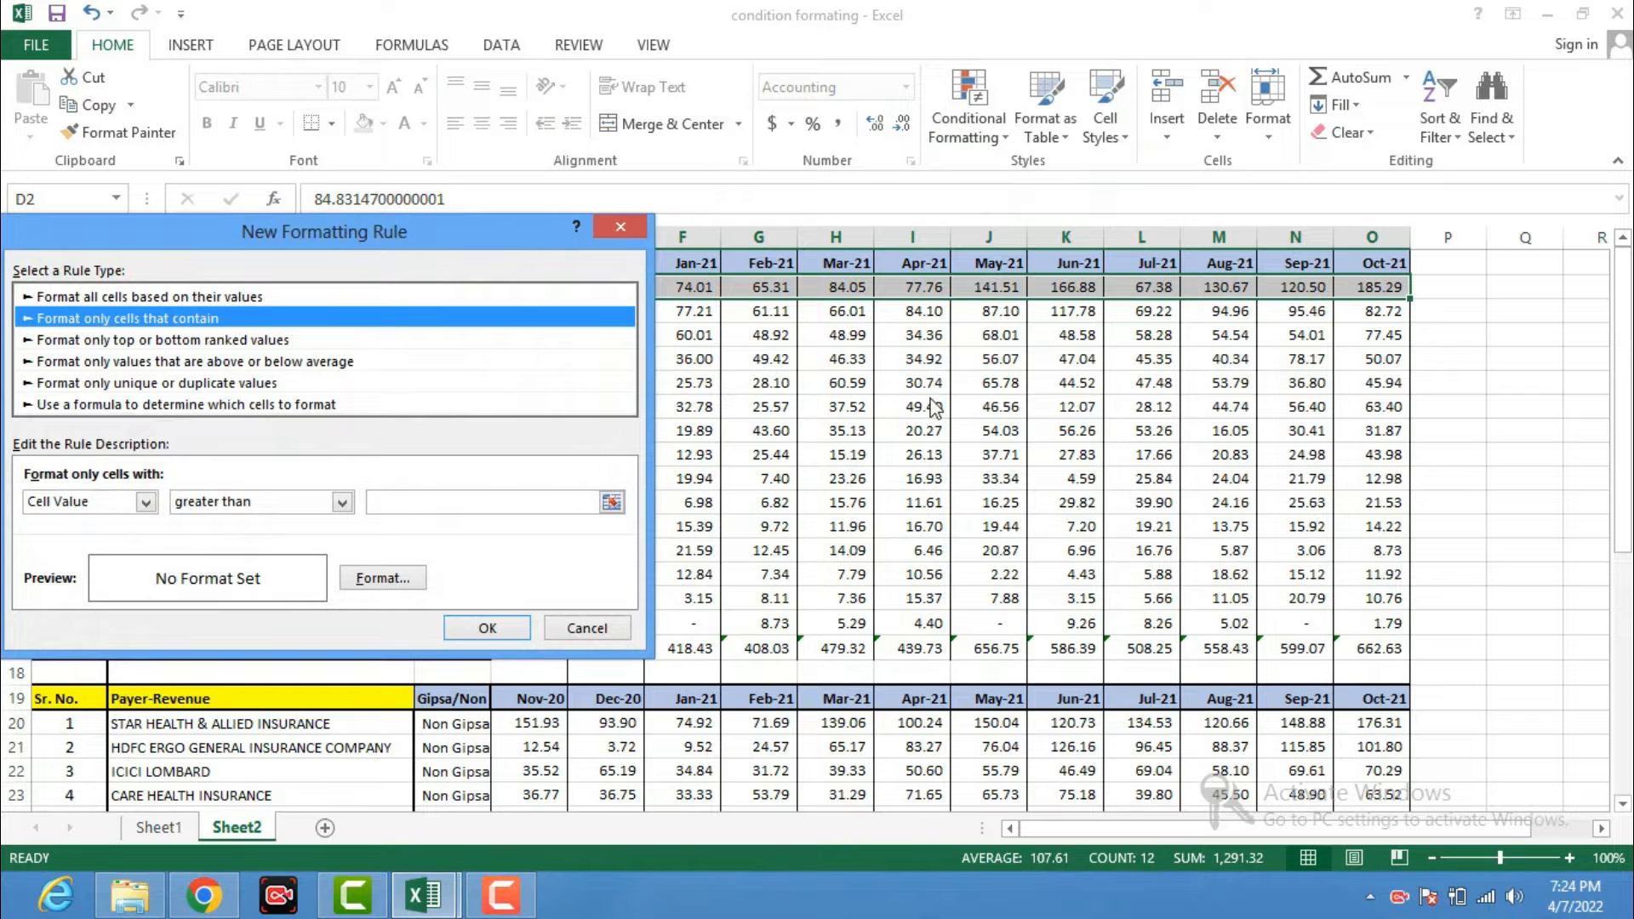
left_click_drag(442, 231, 916, 166)
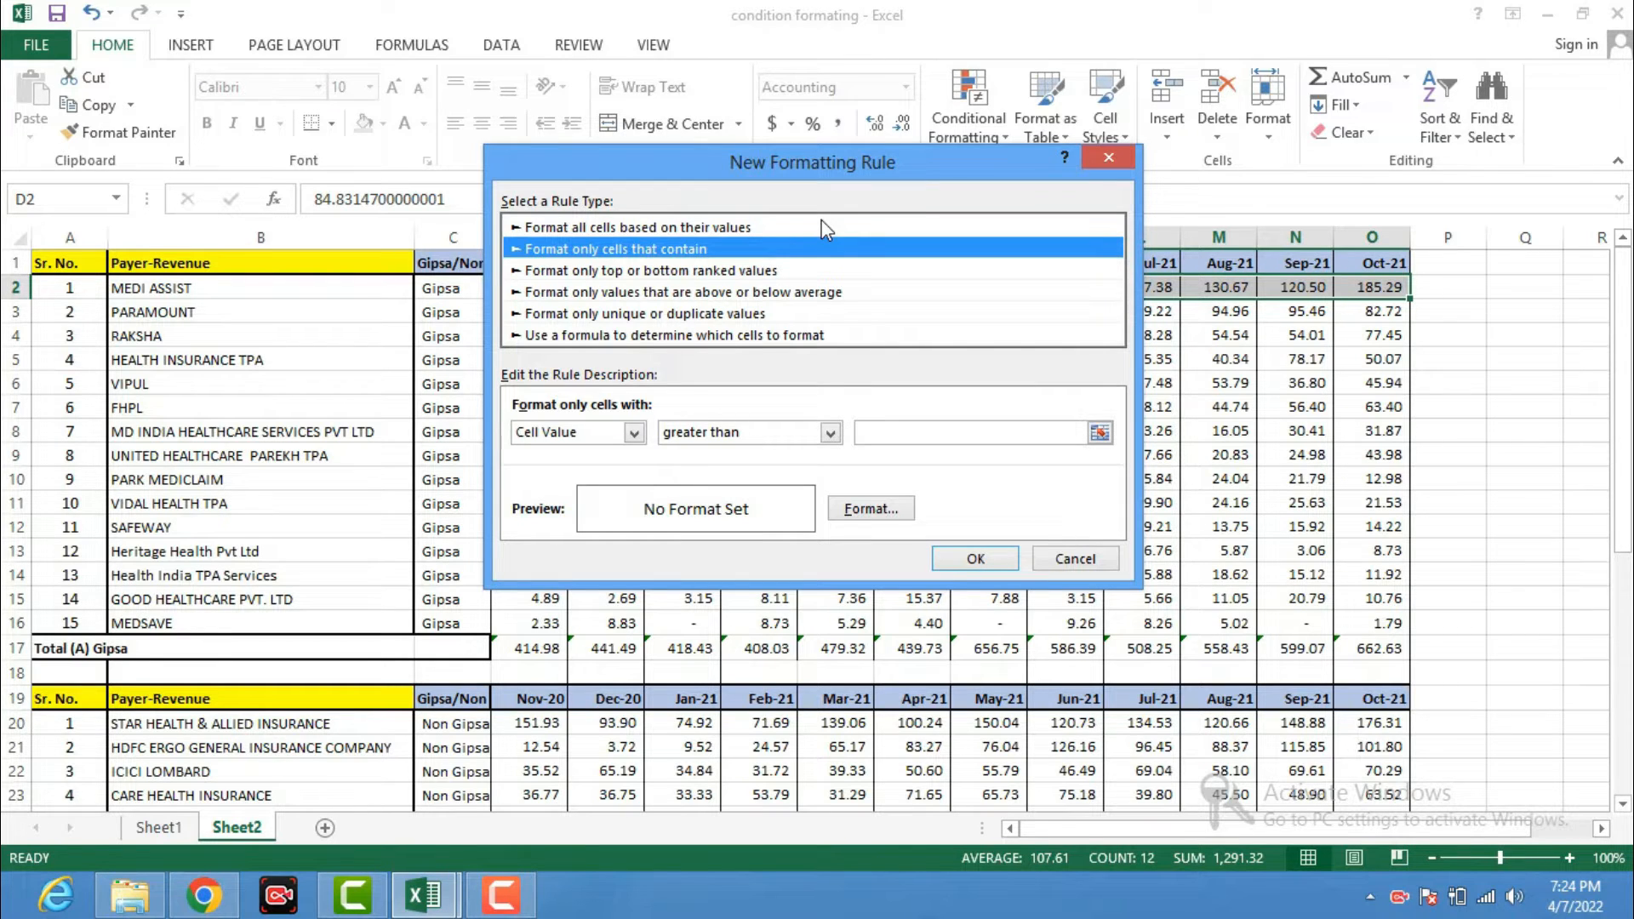
left_click(757, 273)
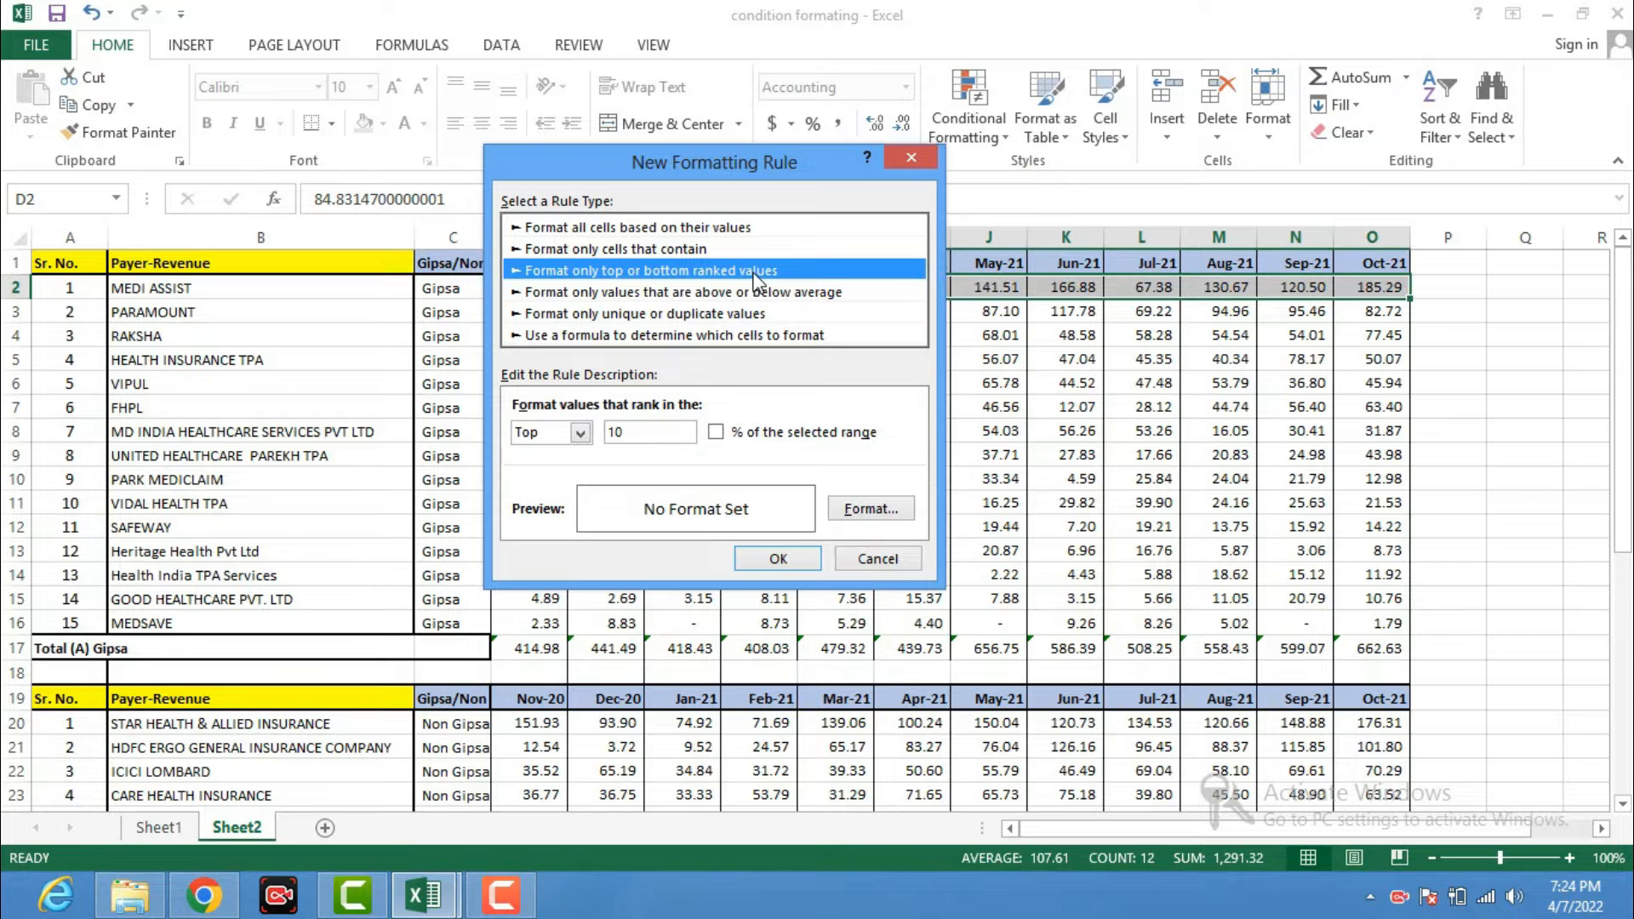
left_click(632, 434)
key("BackSpace")
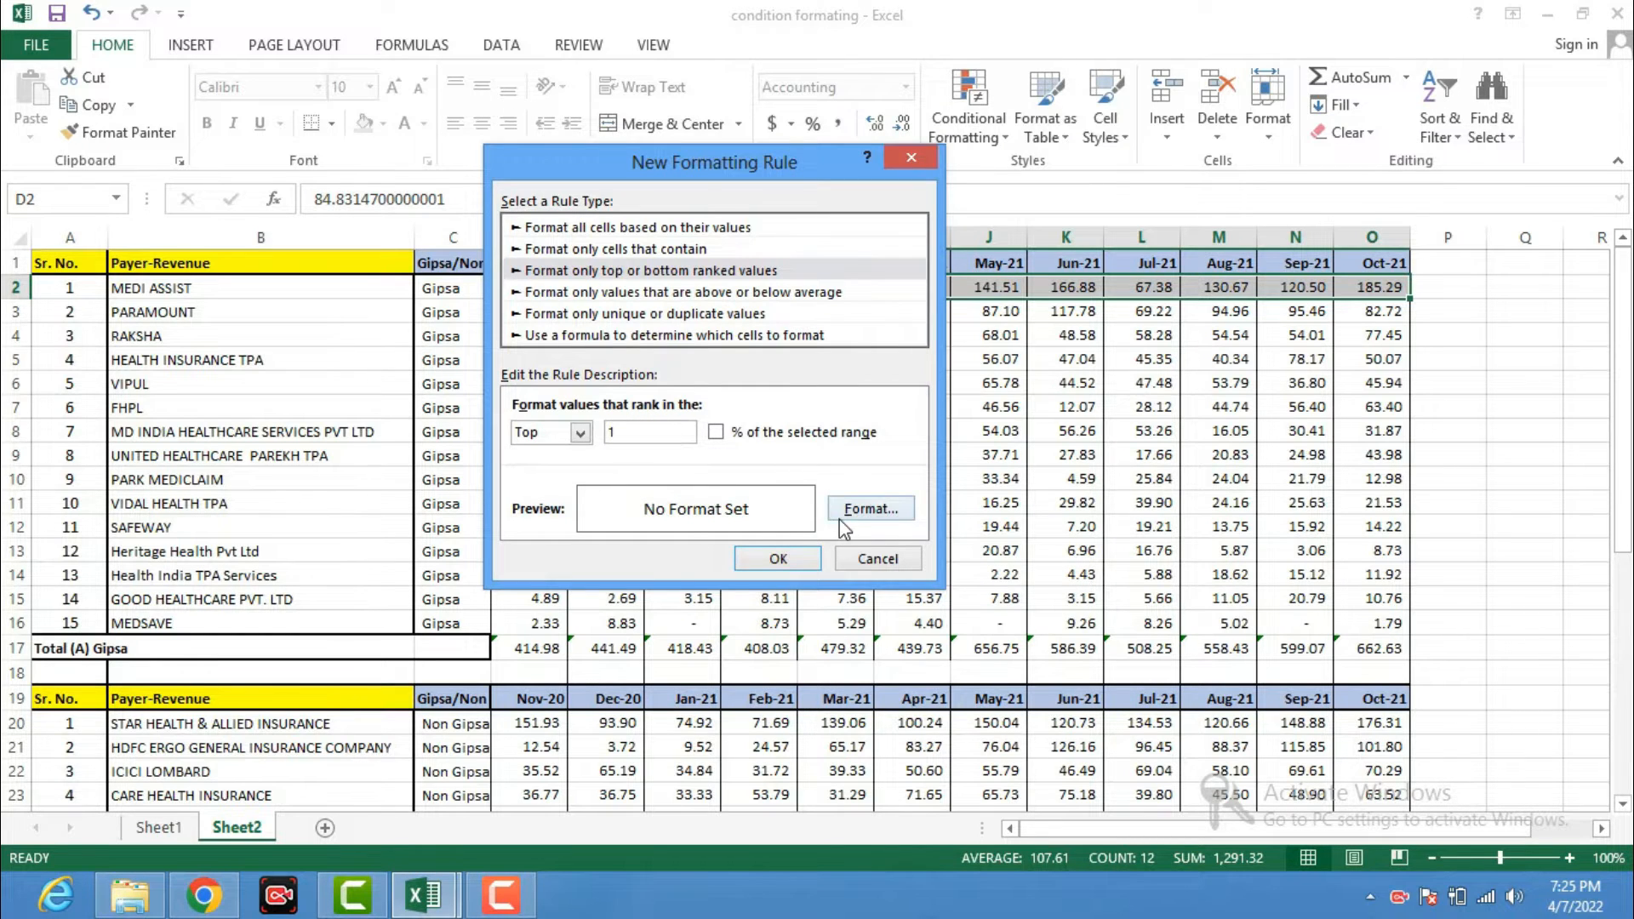
- Give the Top 1 rule a green background fill and apply it to the MEDI ASSIST row
left_click(862, 512)
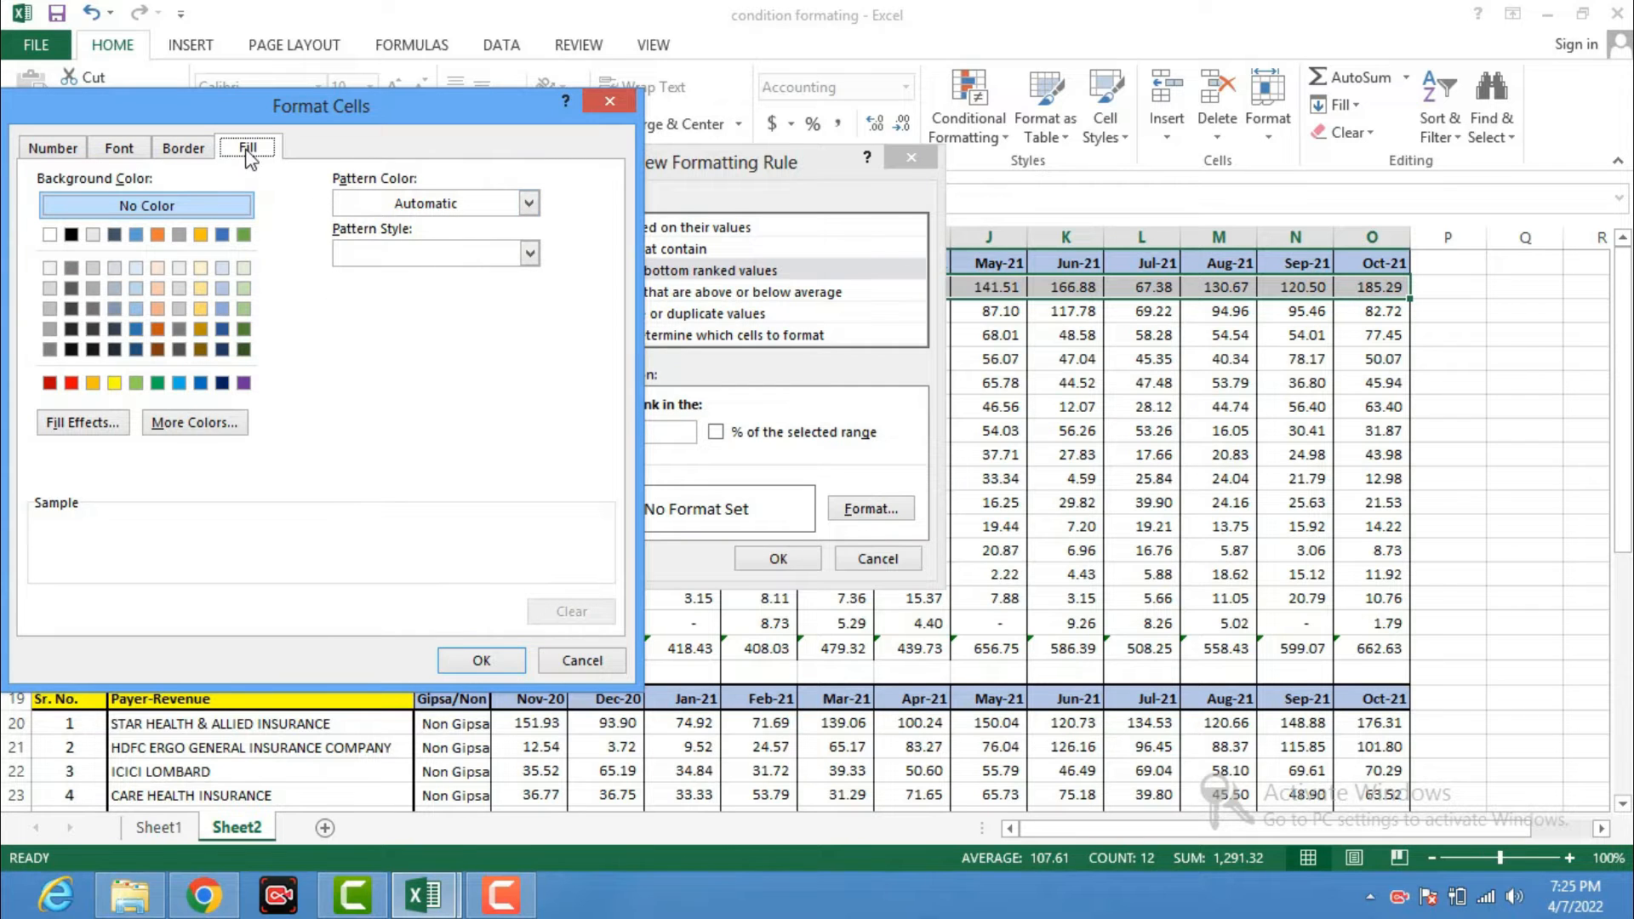
left_click(245, 237)
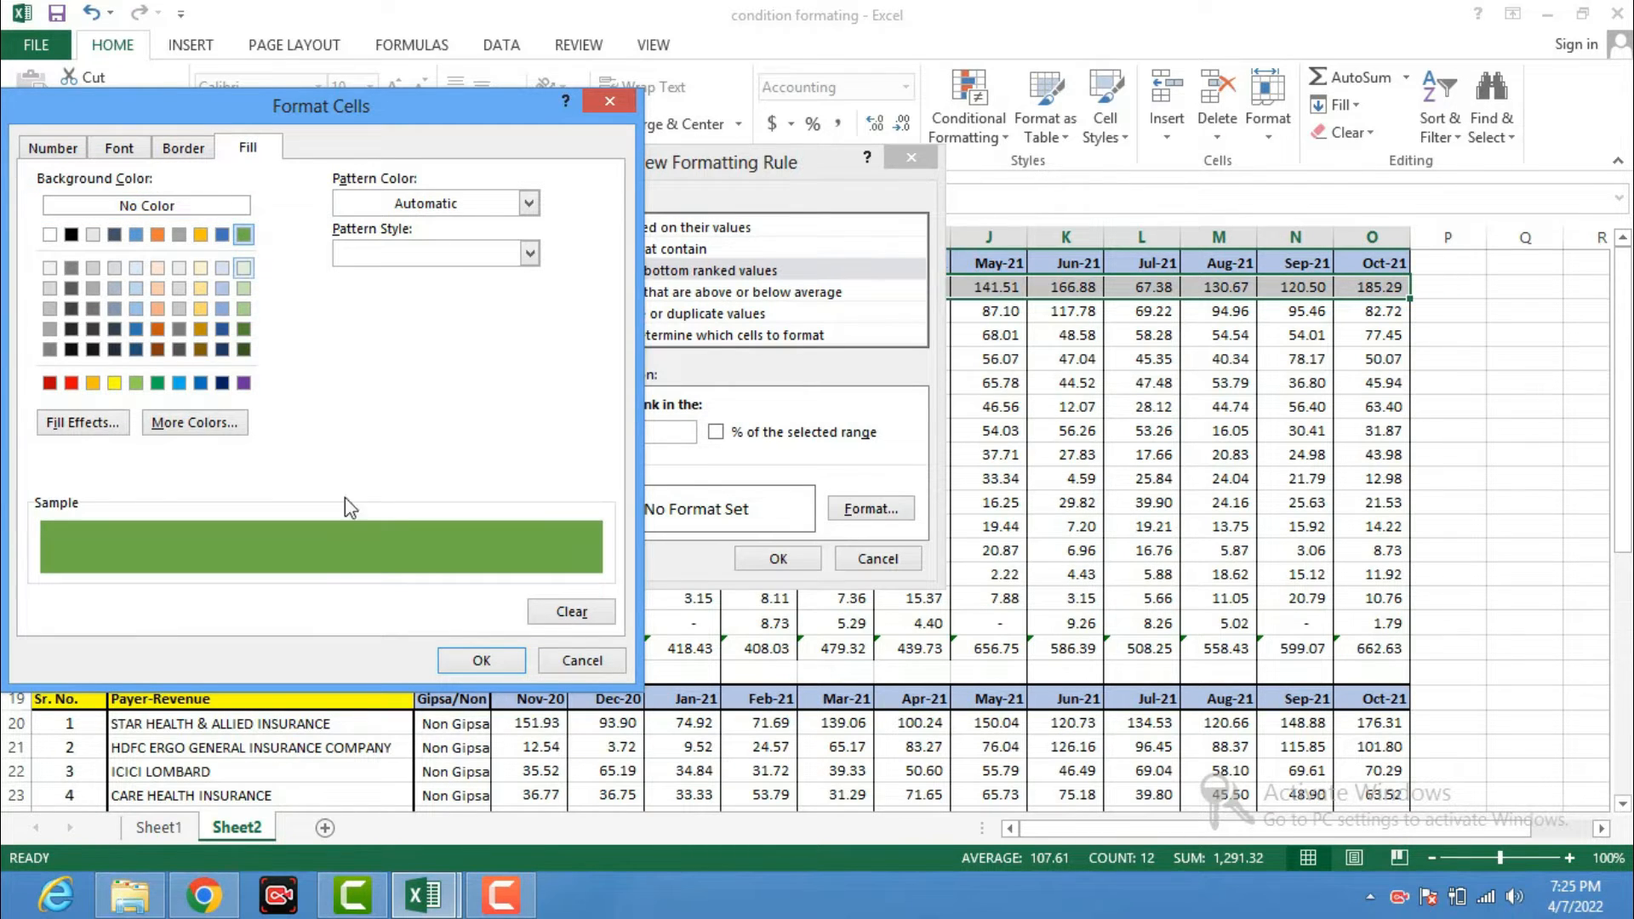
left_click(464, 660)
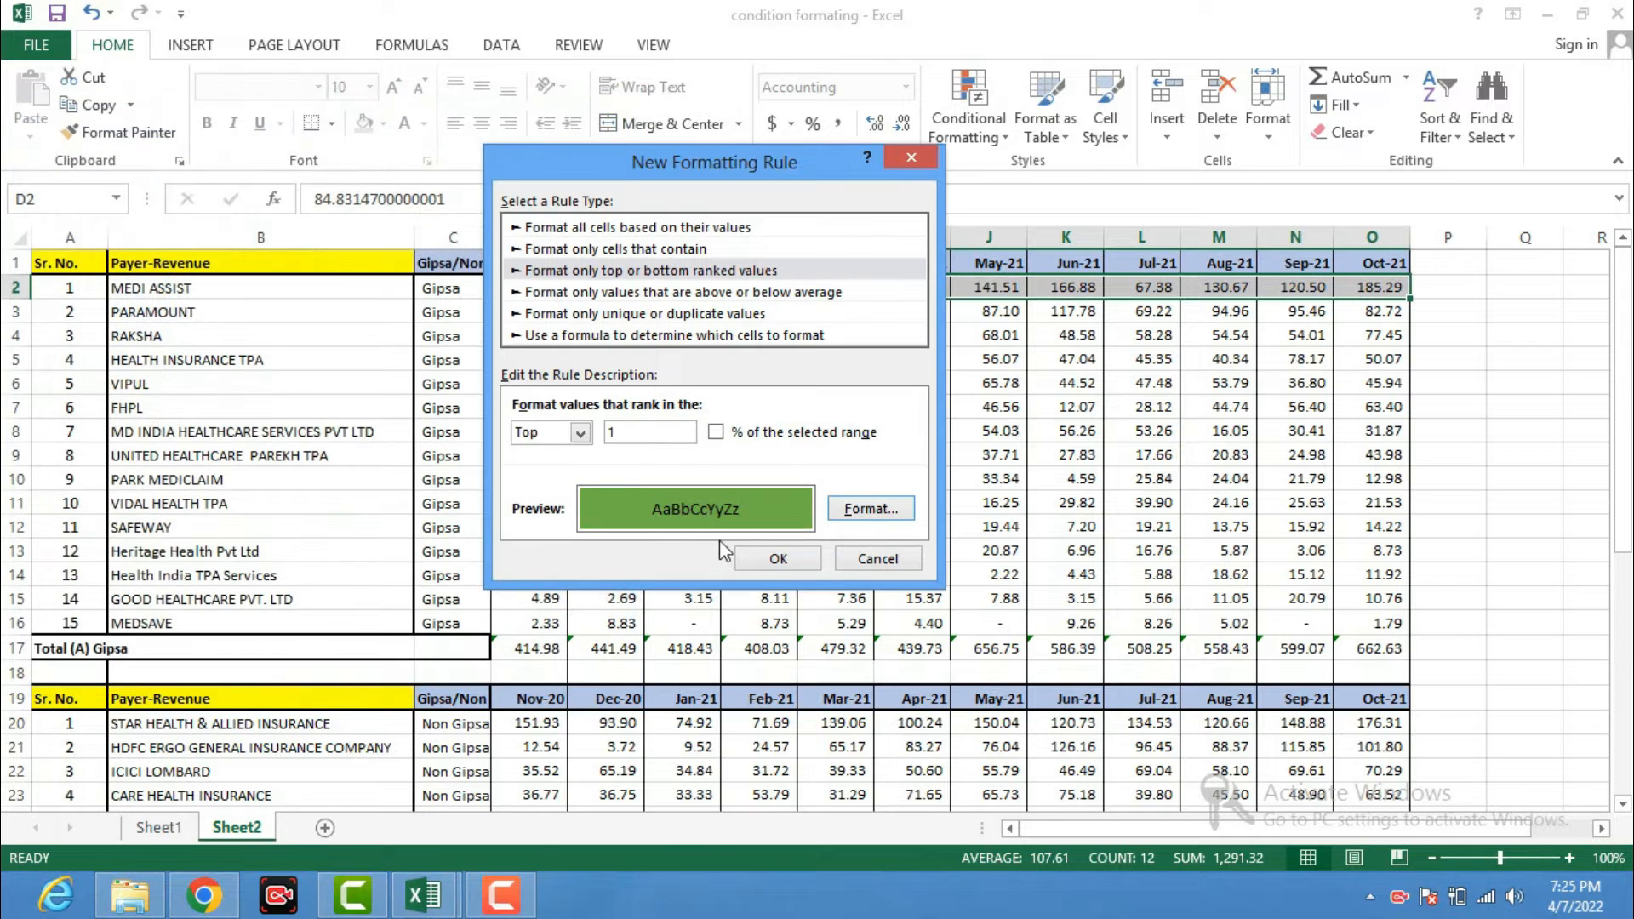
left_click(783, 558)
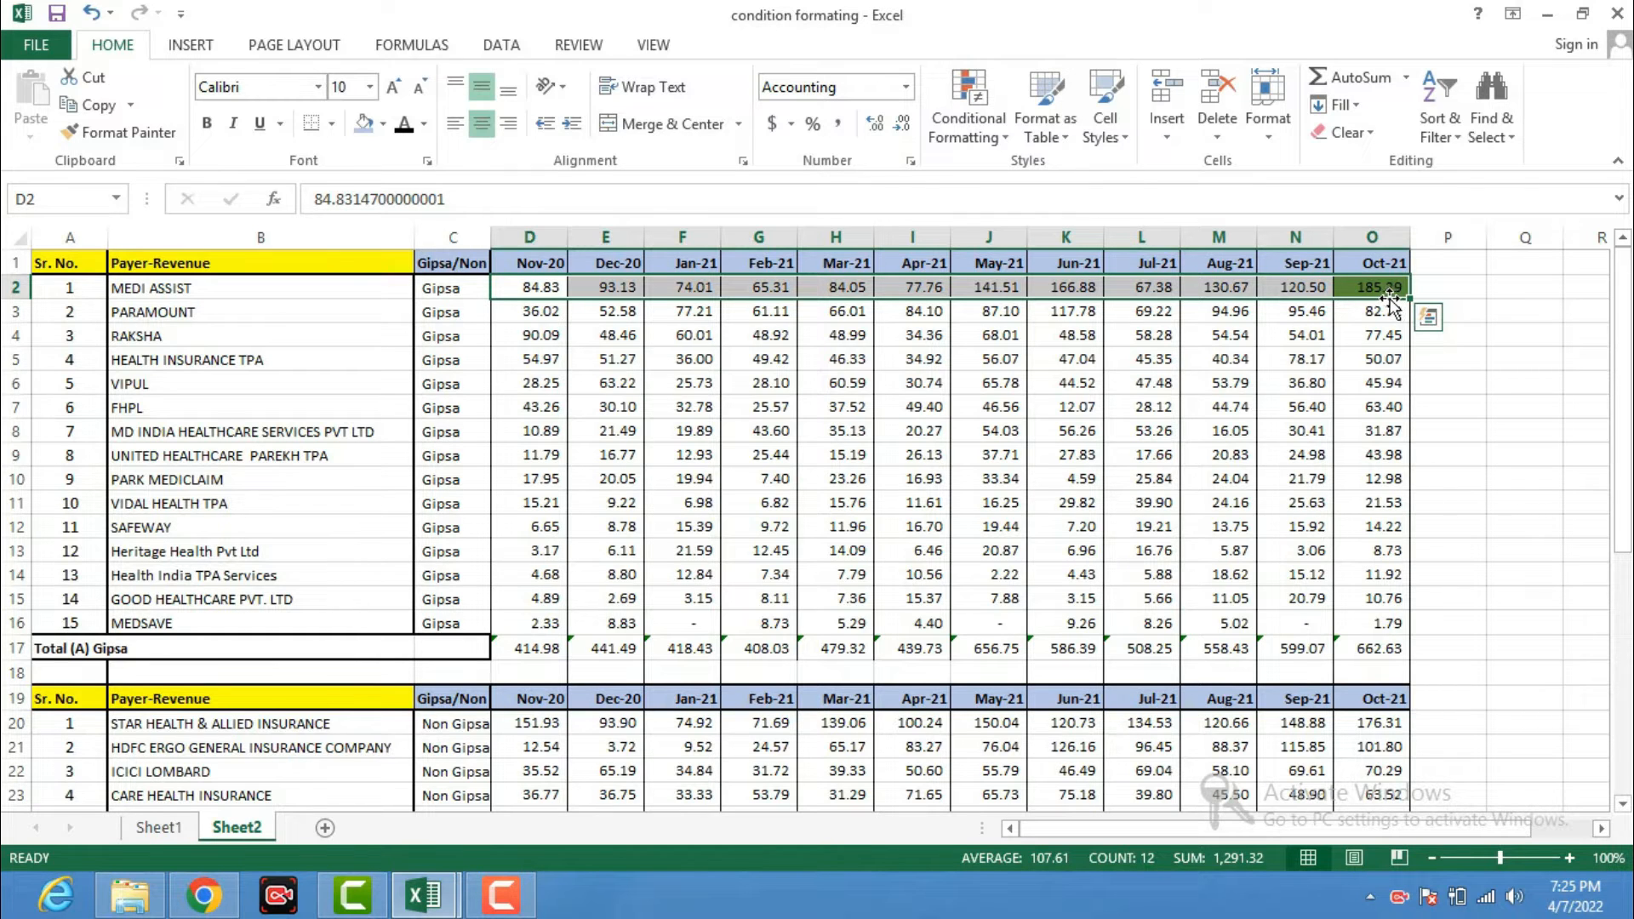
- Start a second conditional formatting rule on the same MEDI ASSIST figures that formats only the Bottom 1 ranked value
left_click(993, 118)
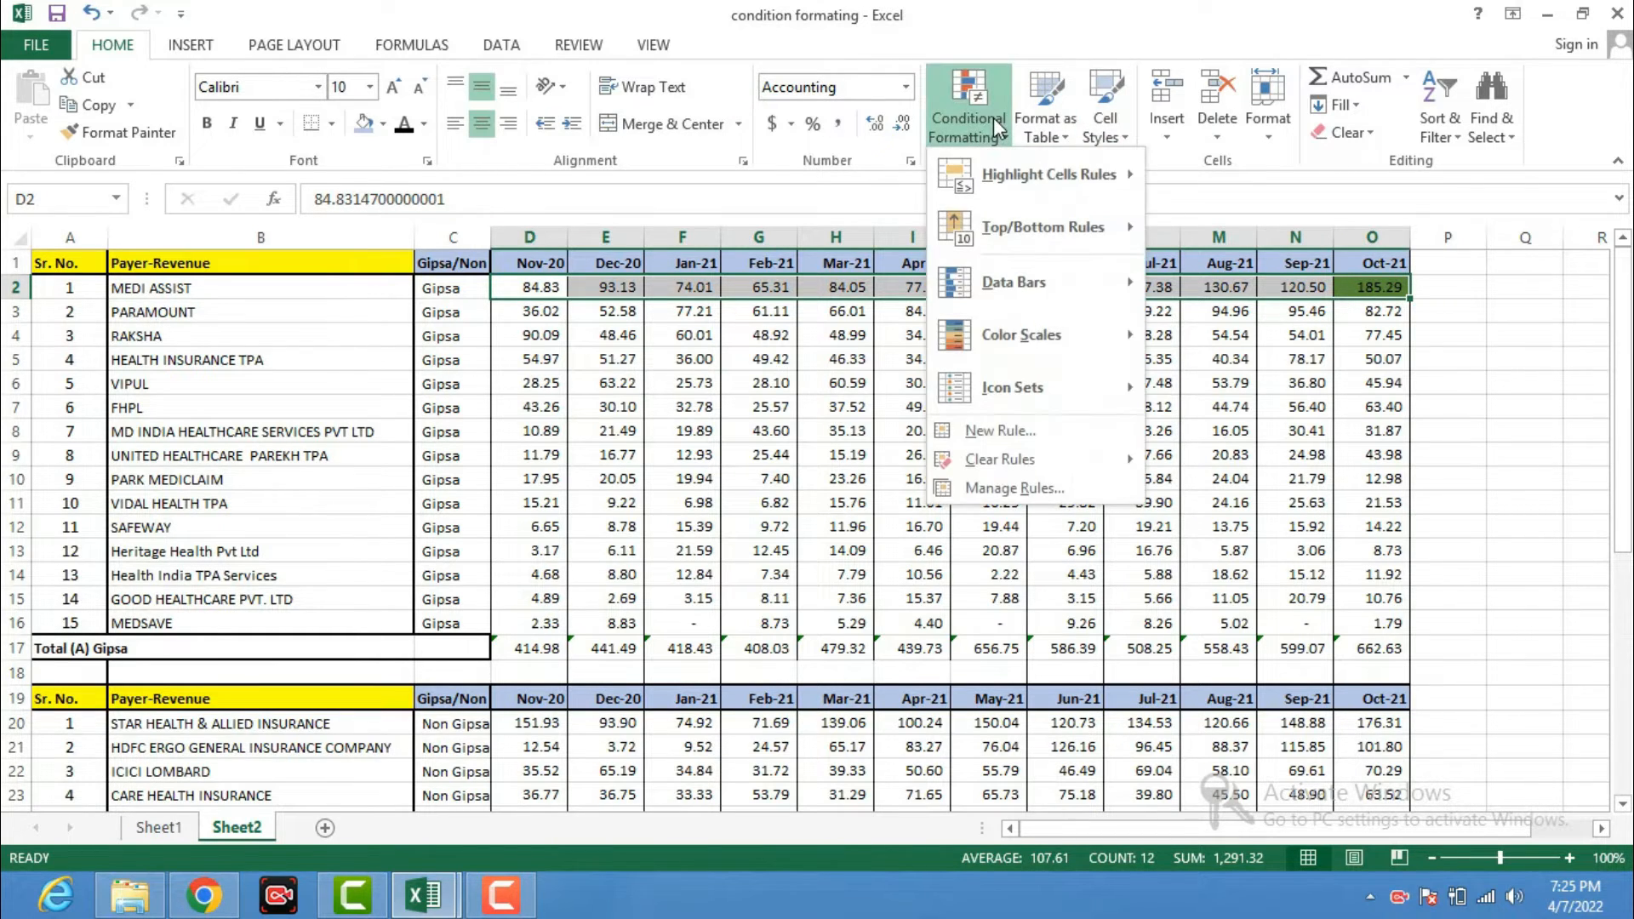
mouse_move(1027, 189)
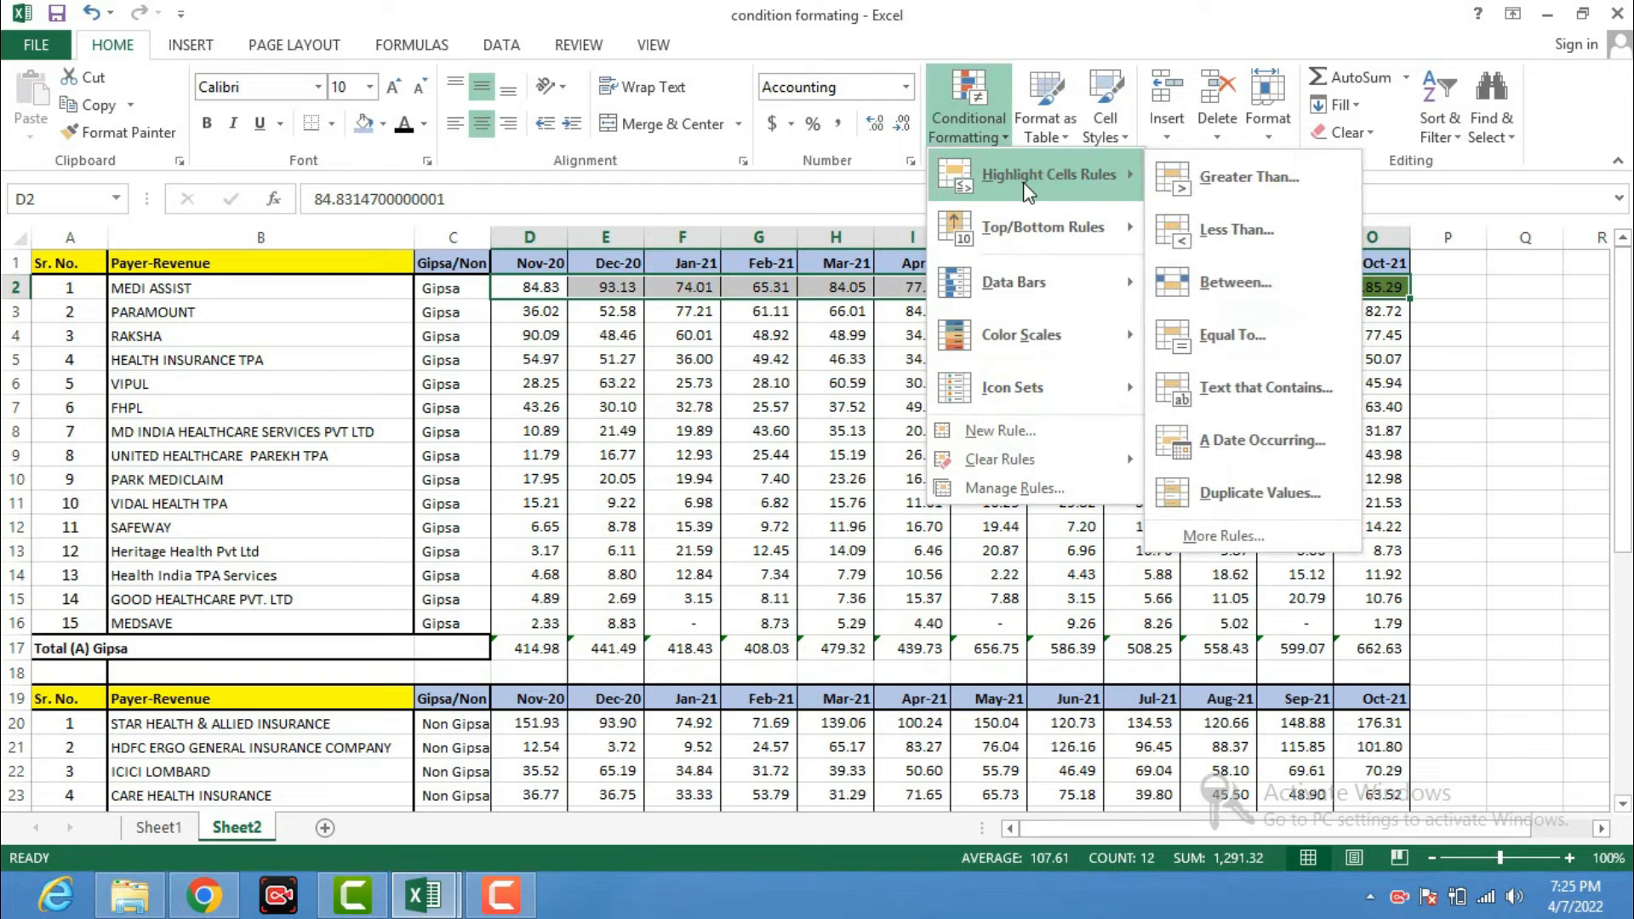
left_click(1231, 532)
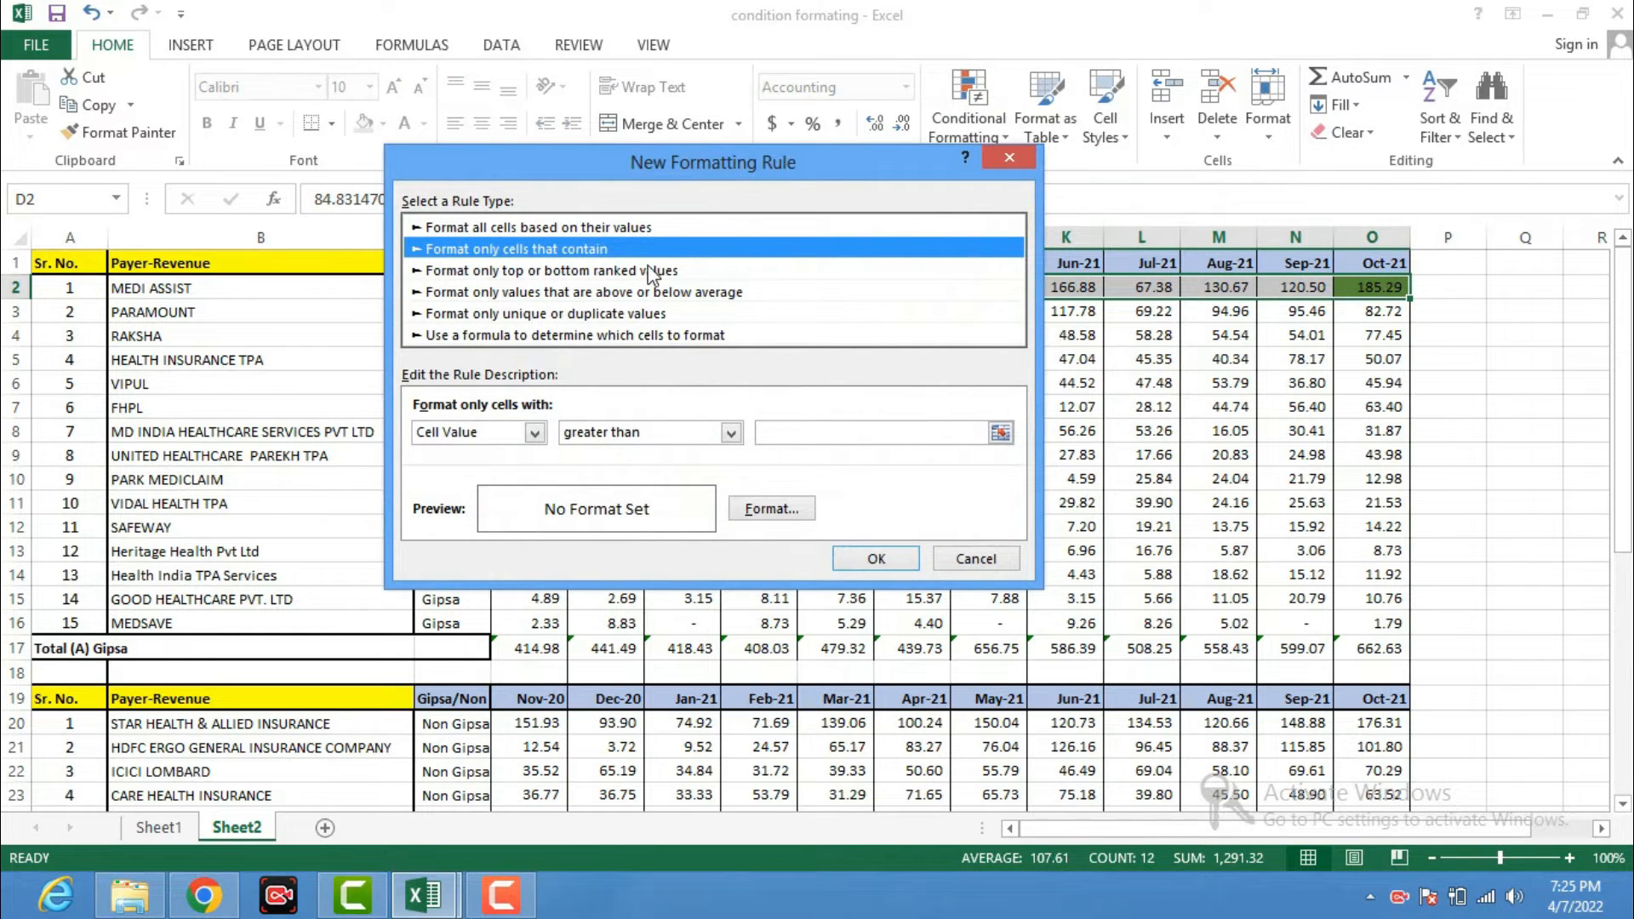
left_click(619, 272)
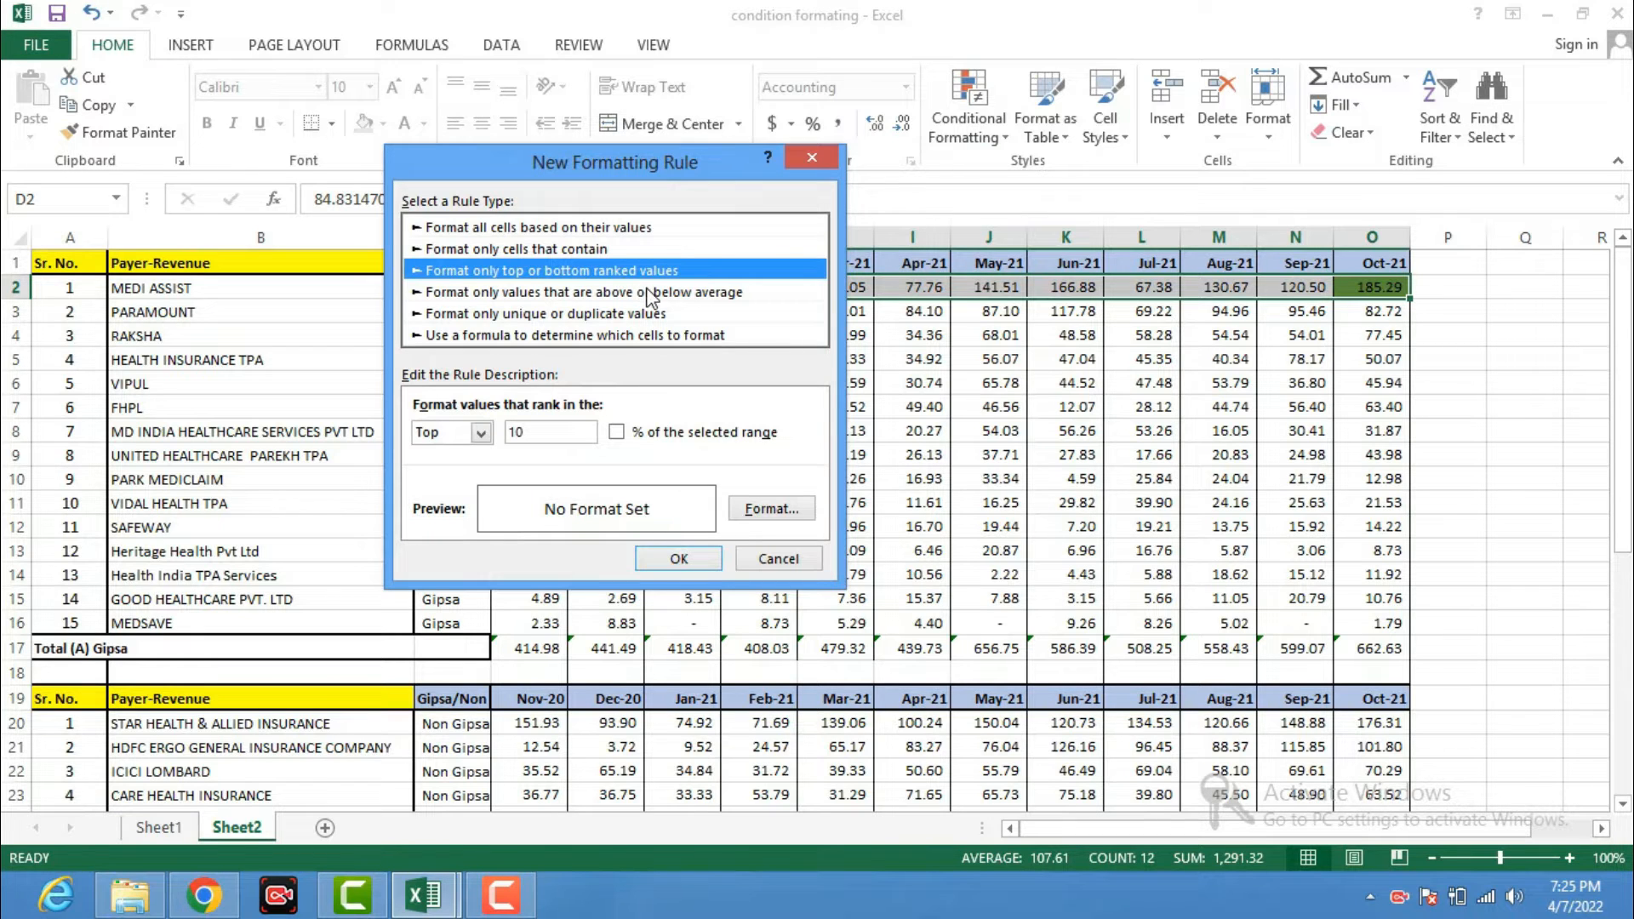
left_click(480, 433)
left_click(437, 471)
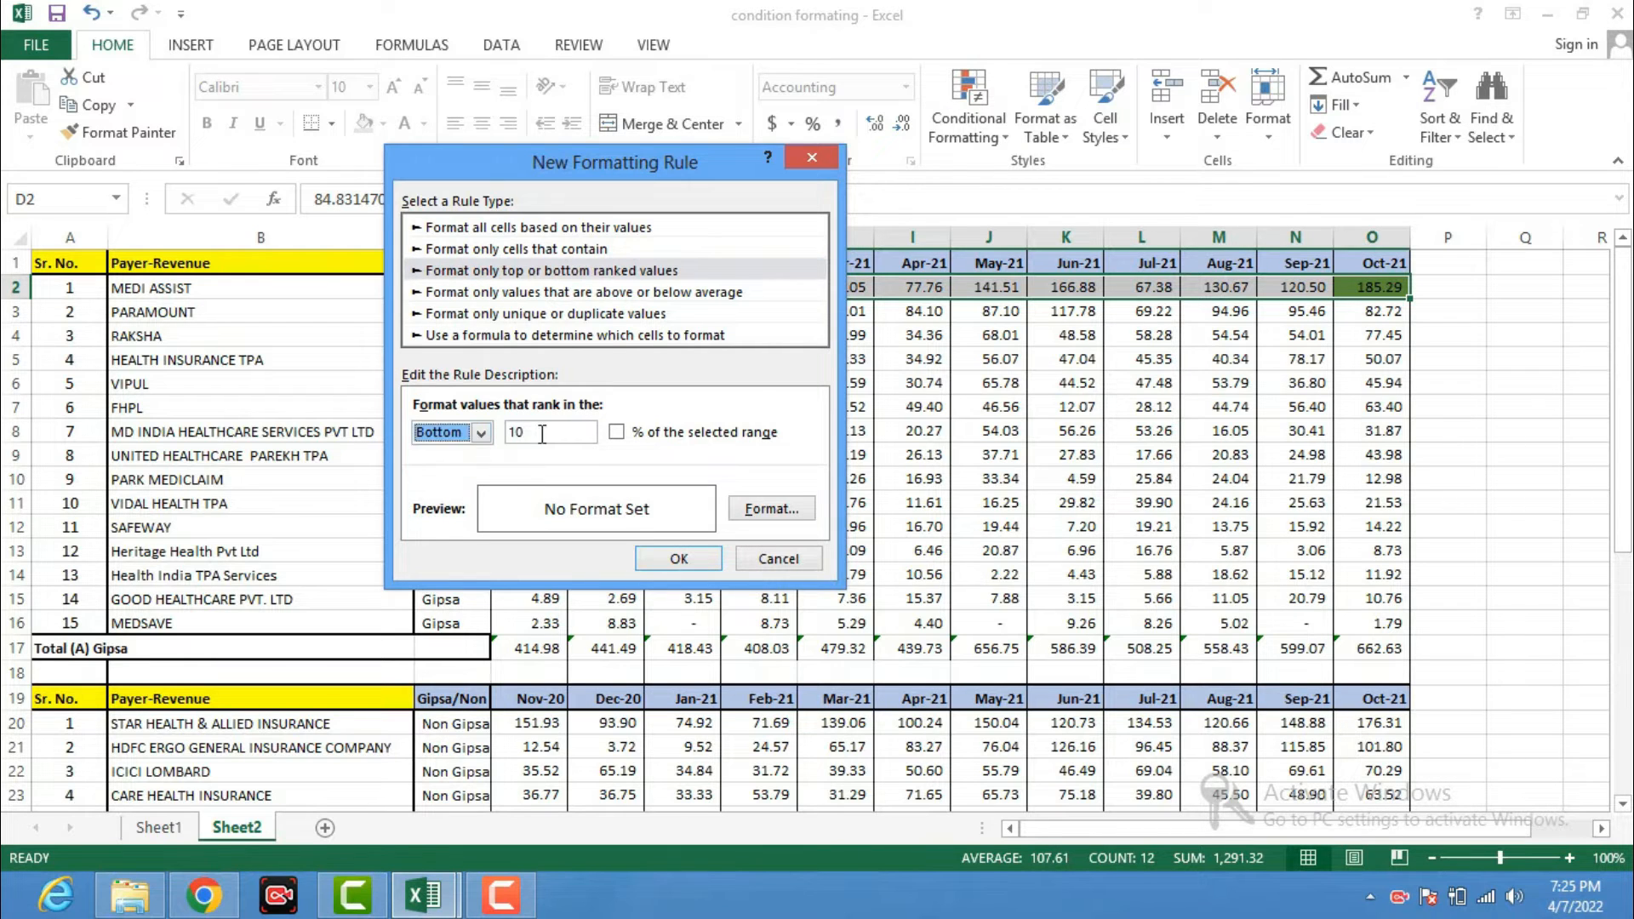
left_click(544, 433)
key("BackSpace")
- Give the Bottom 1 rule a red background fill and apply it to the MEDI ASSIST row
left_click(771, 509)
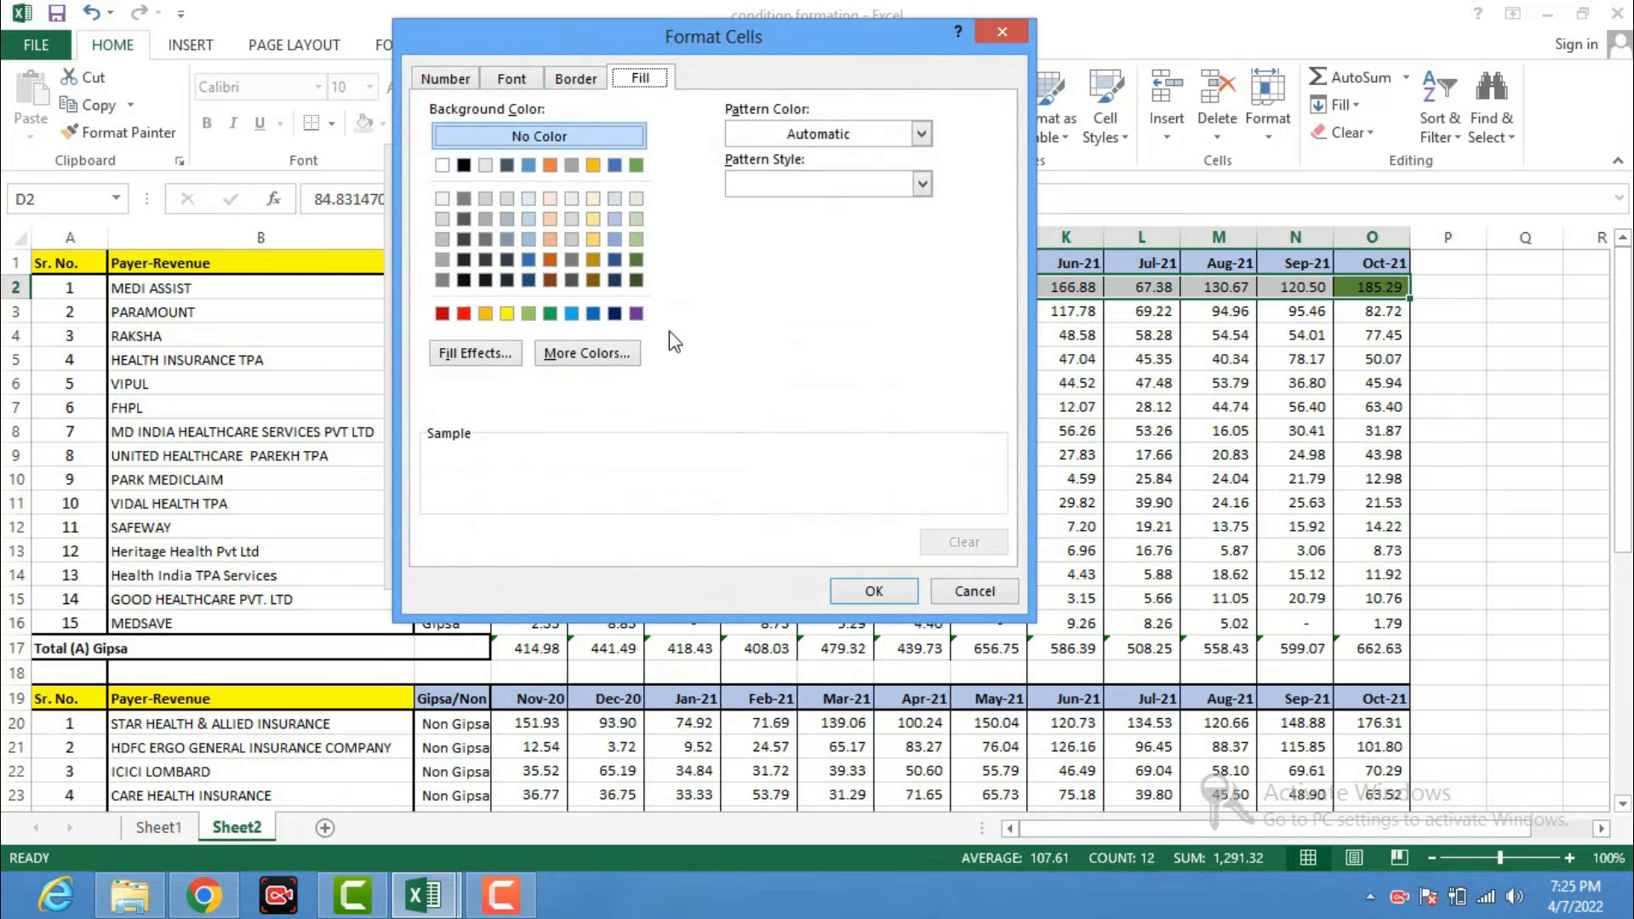
left_click(462, 314)
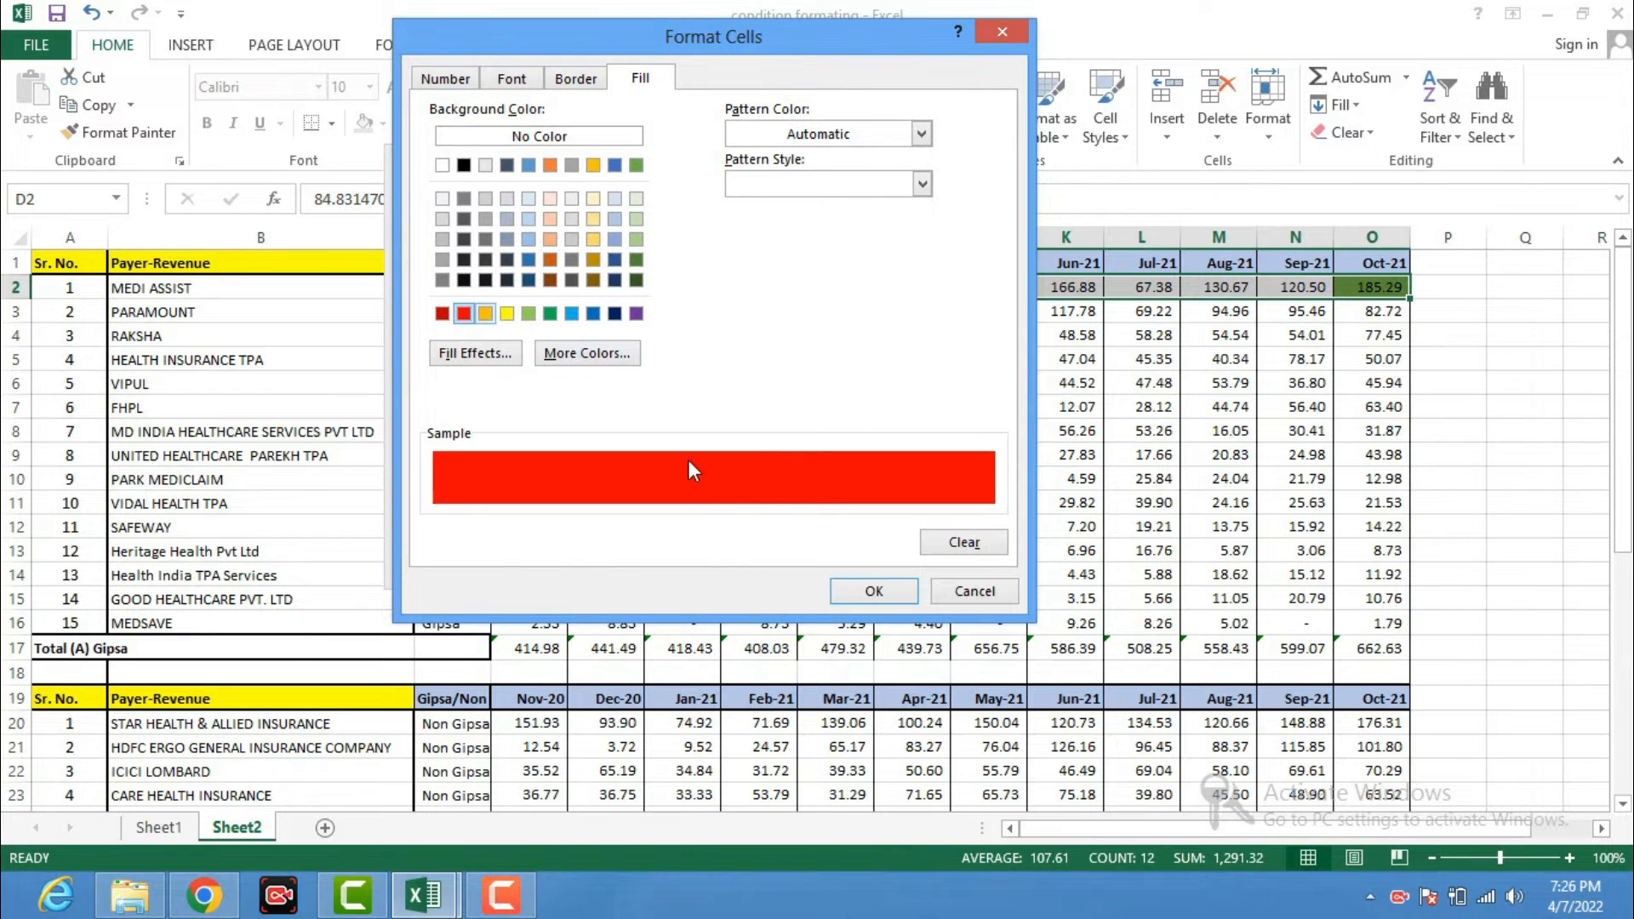
left_click(860, 593)
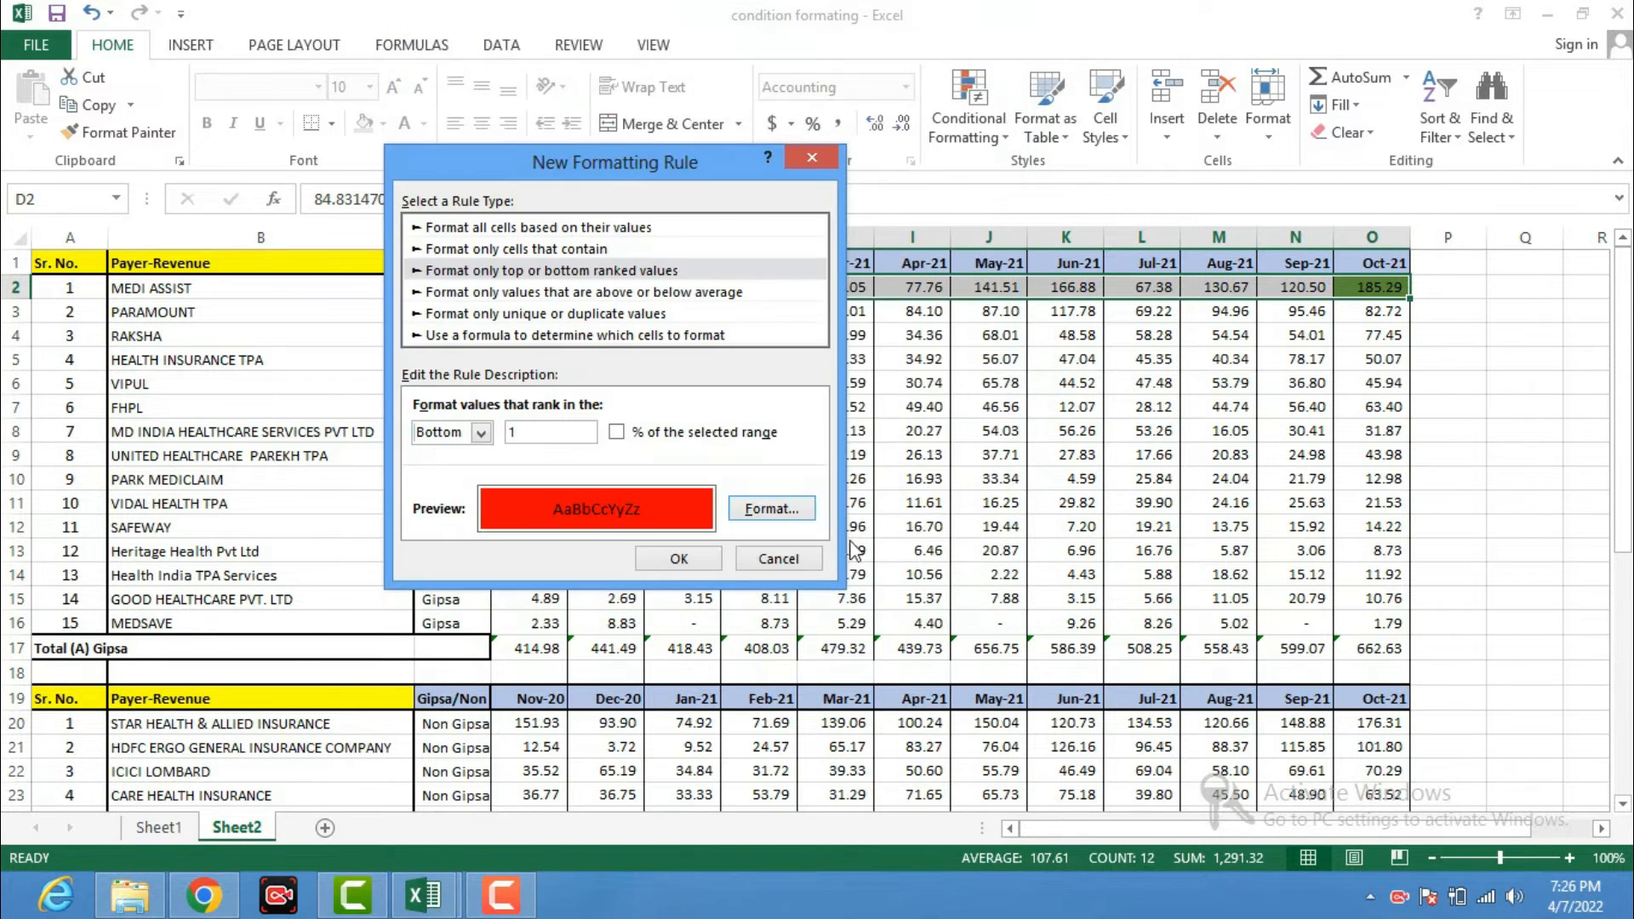
left_click(692, 551)
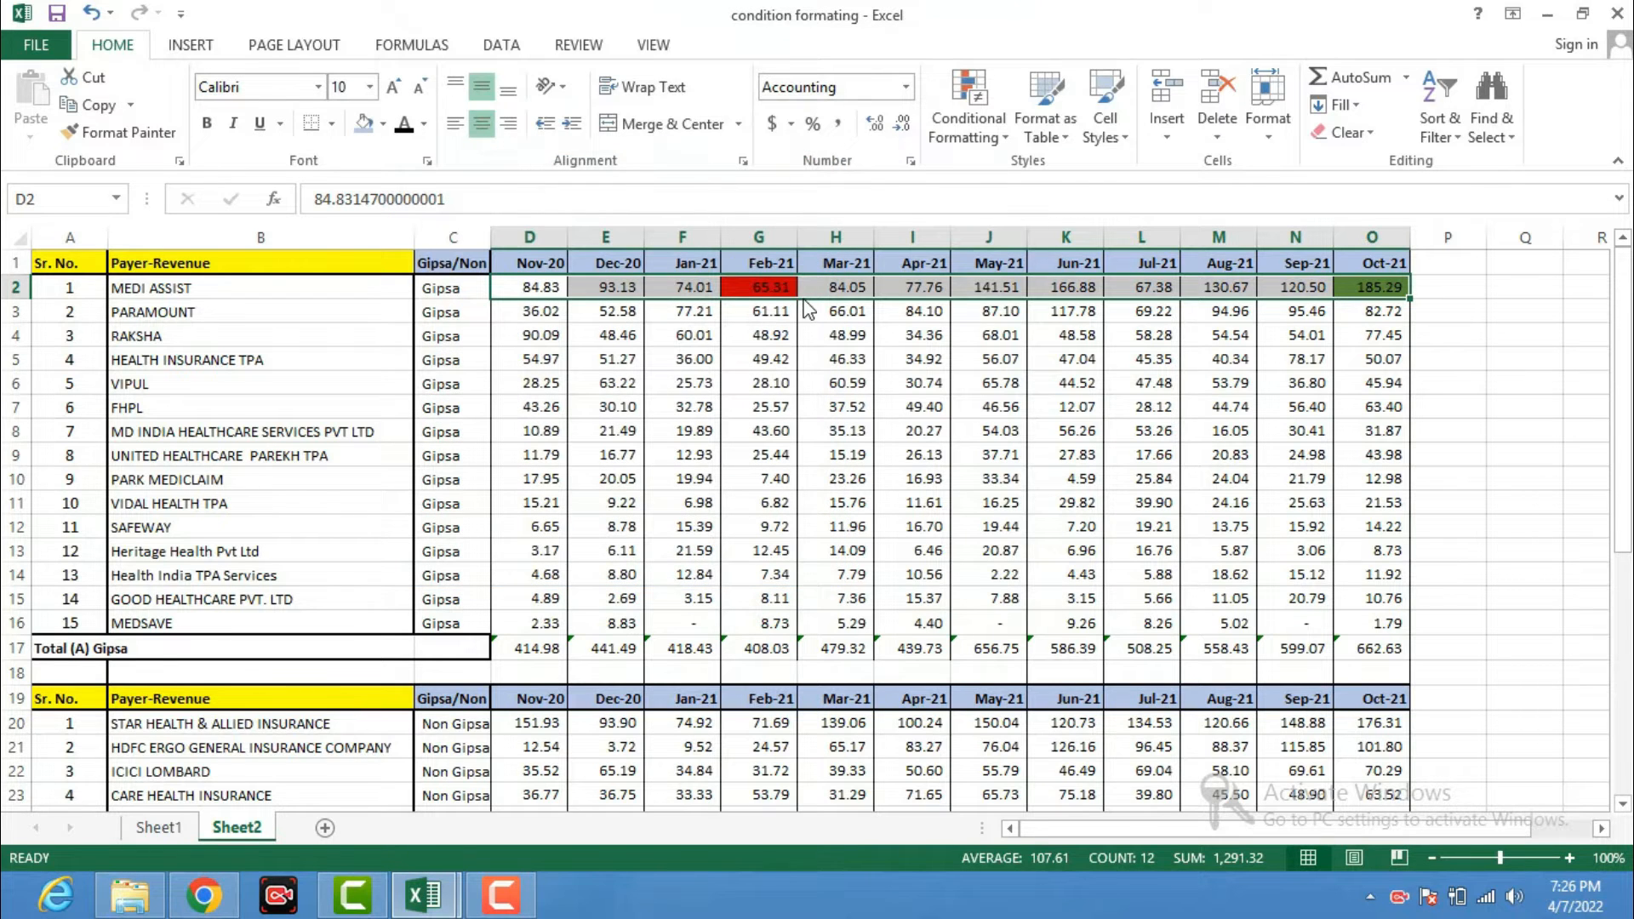
- Inspect the lowest and highest highlighted values in the MEDI ASSIST row
left_click(757, 303)
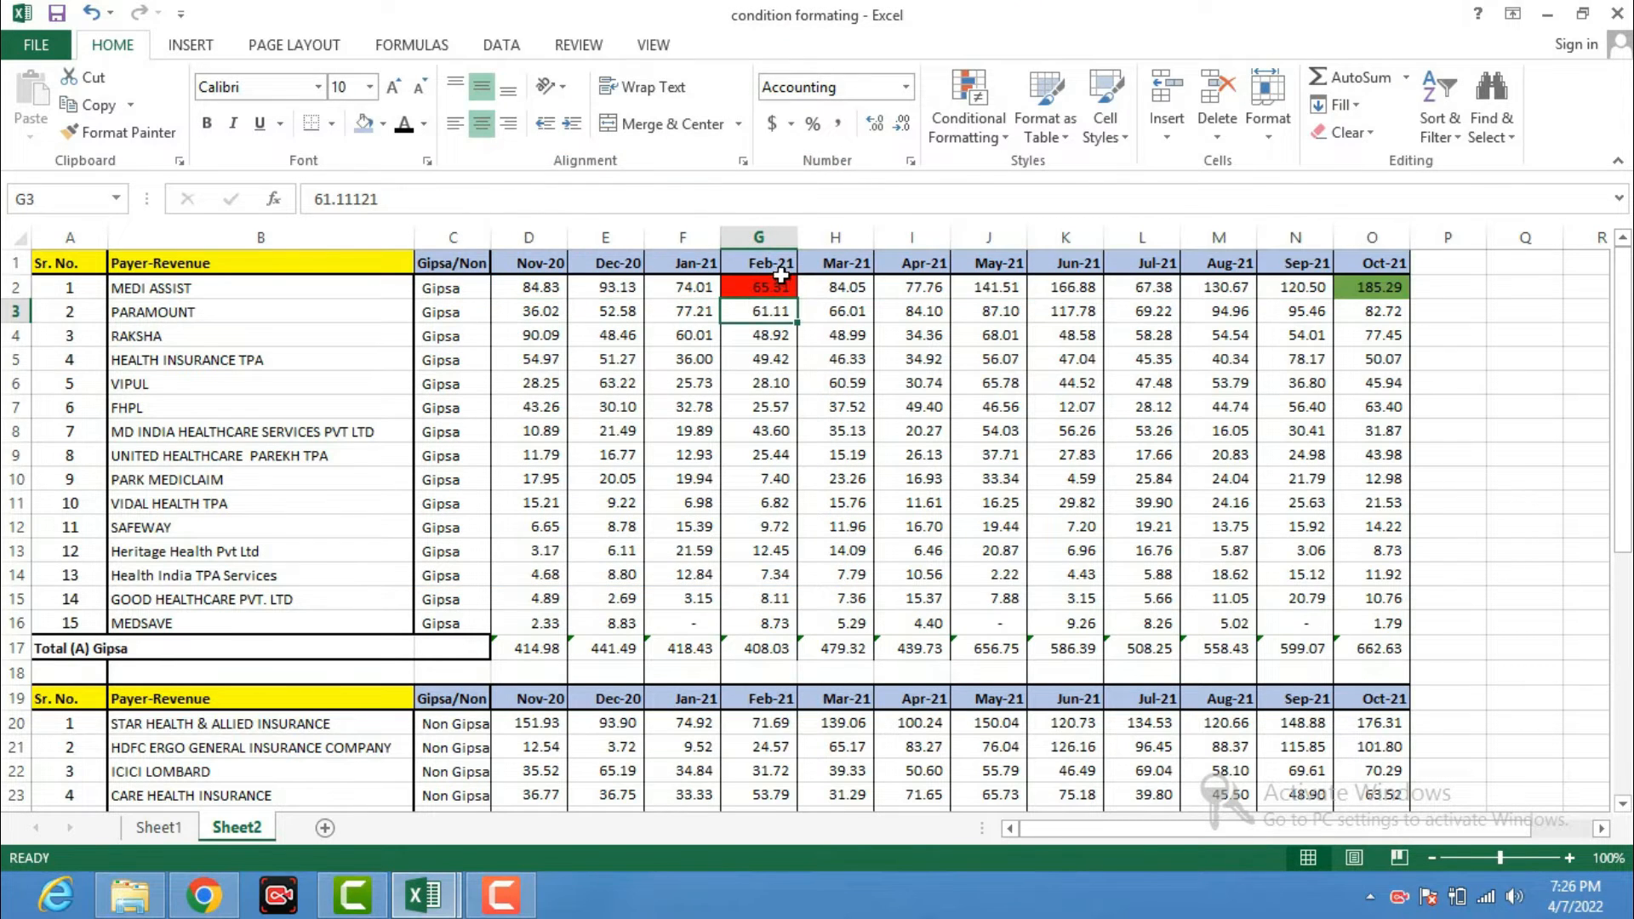
left_click(782, 281)
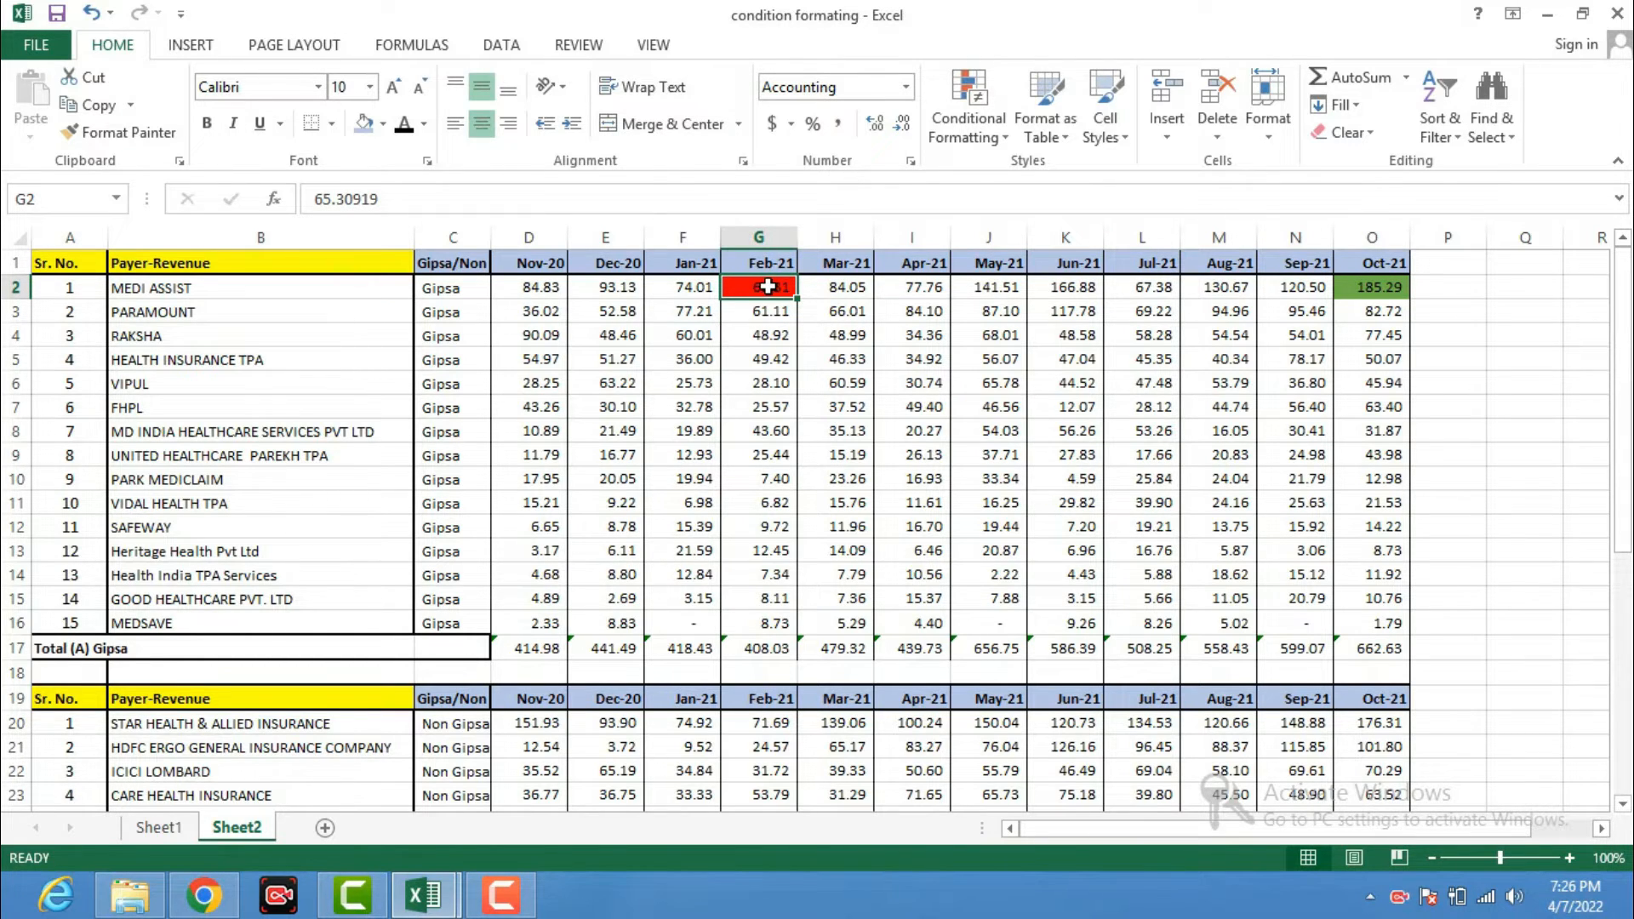
left_click(1405, 290)
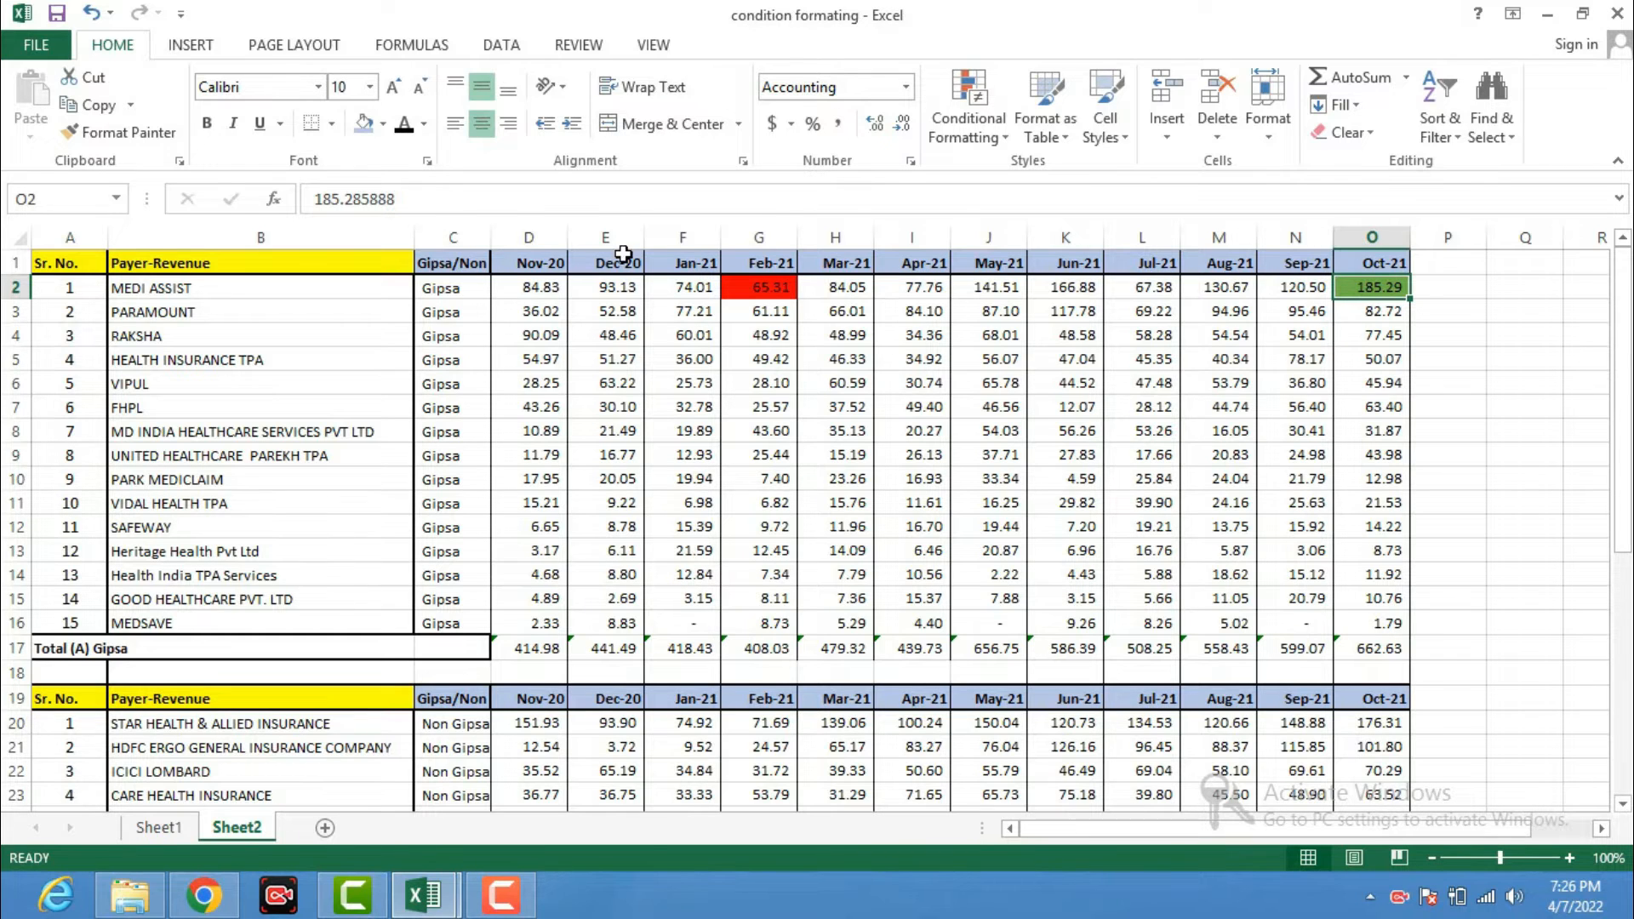
- Pick up the formatting of the MEDI ASSIST figures from Nov-20 to Oct-21 with Format Painter, locked for repeated use
left_click(524, 283)
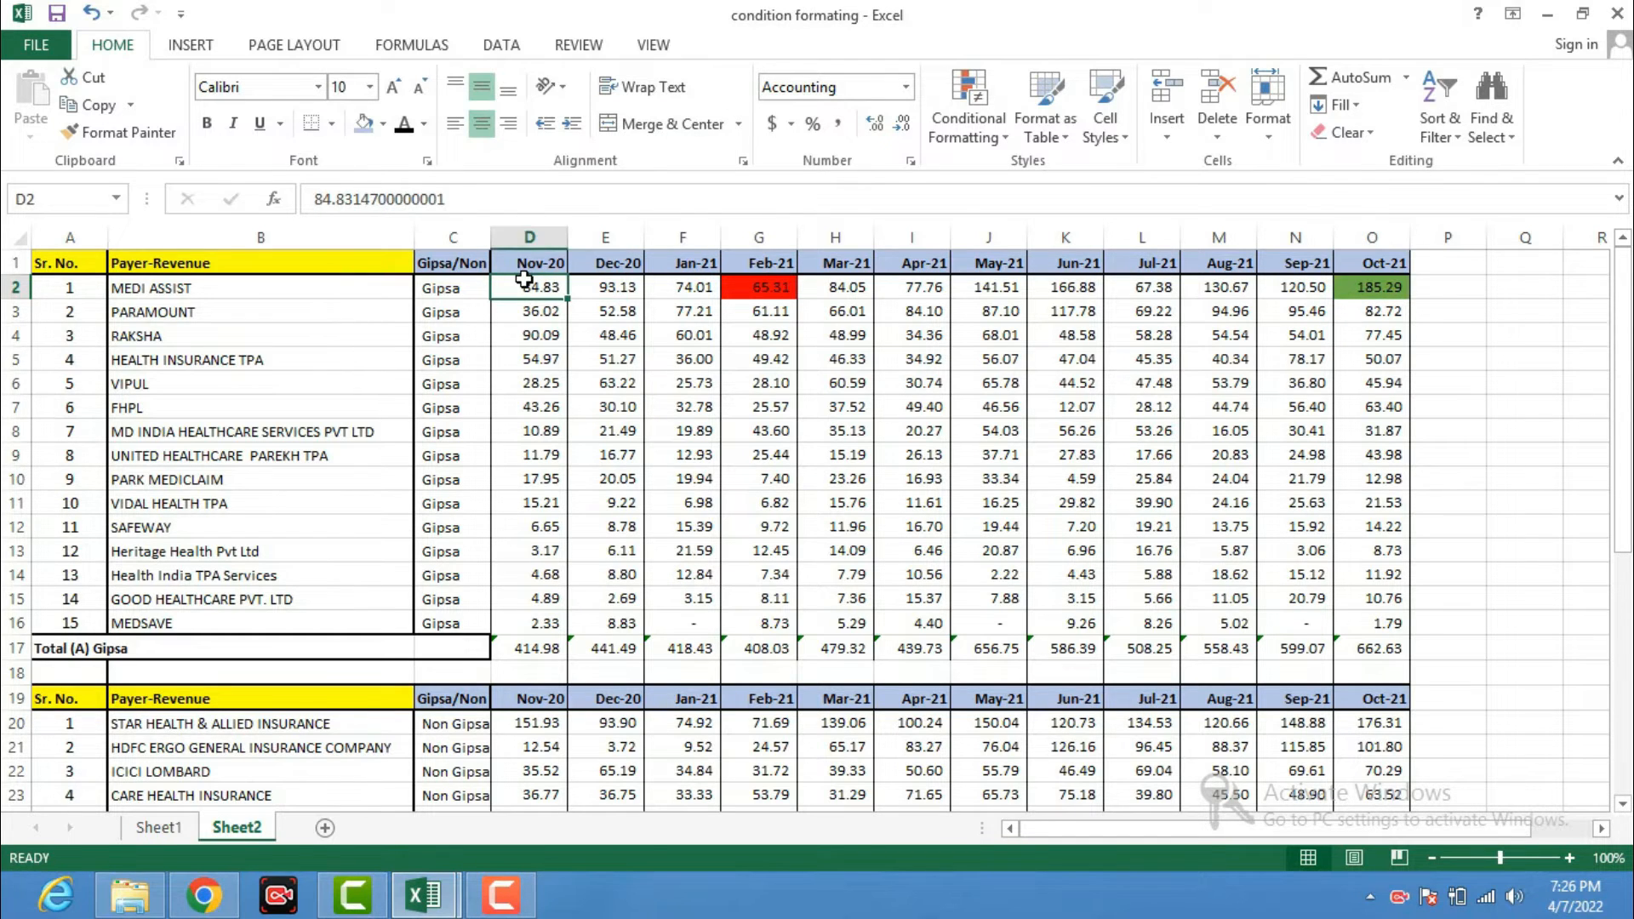
key("shift+Right")
key("shift+Right")
key("shift+Right")
key("shift+Right")
key("shift+Right")
key("shift+Right")
key("shift+Right")
key("shift+Right")
key("shift+Right")
key("shift+Right")
key("shift+Right")
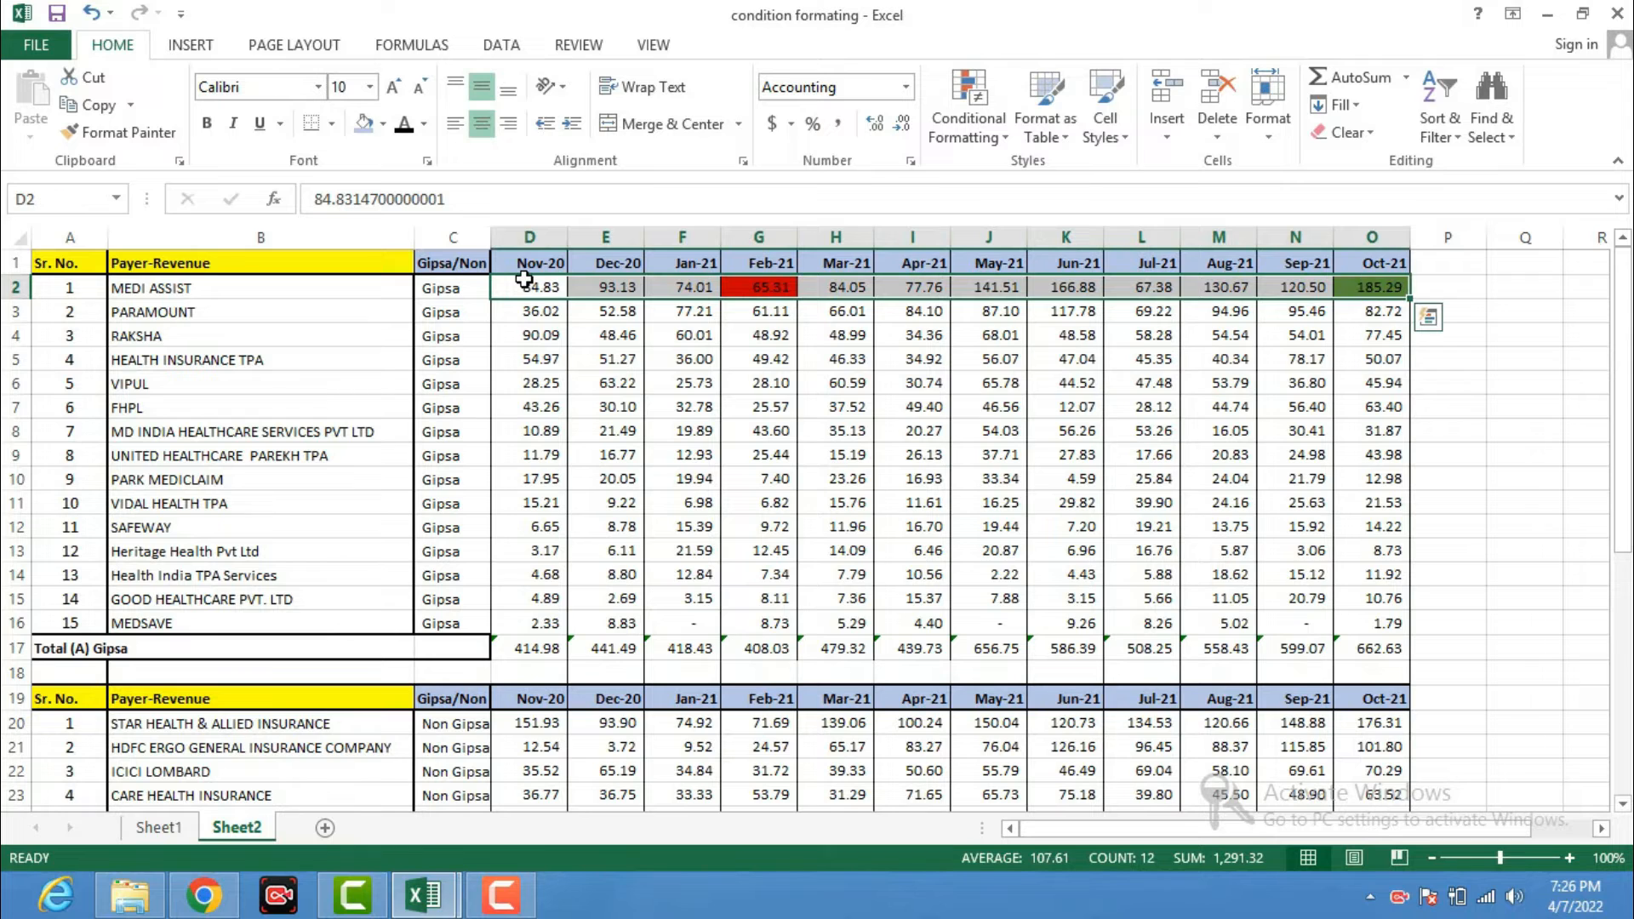
left_click(176, 141)
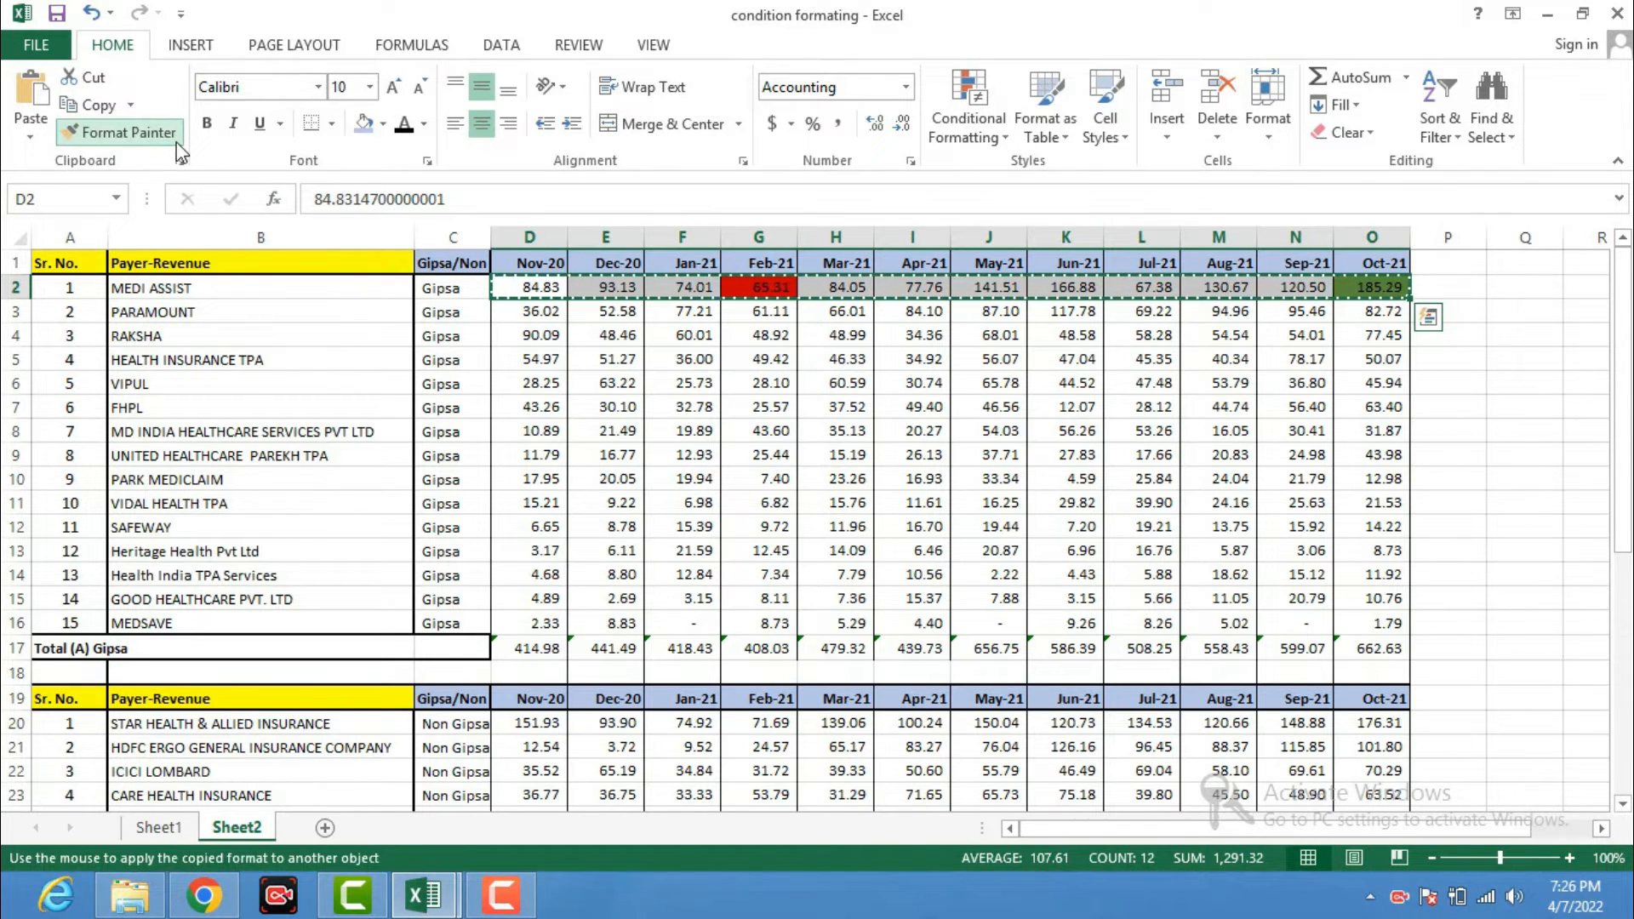
- Paint the copied formatting row by row onto the Gipsa figures, from PARAMOUNT down to the Total (A) Gipsa row
key("Down")
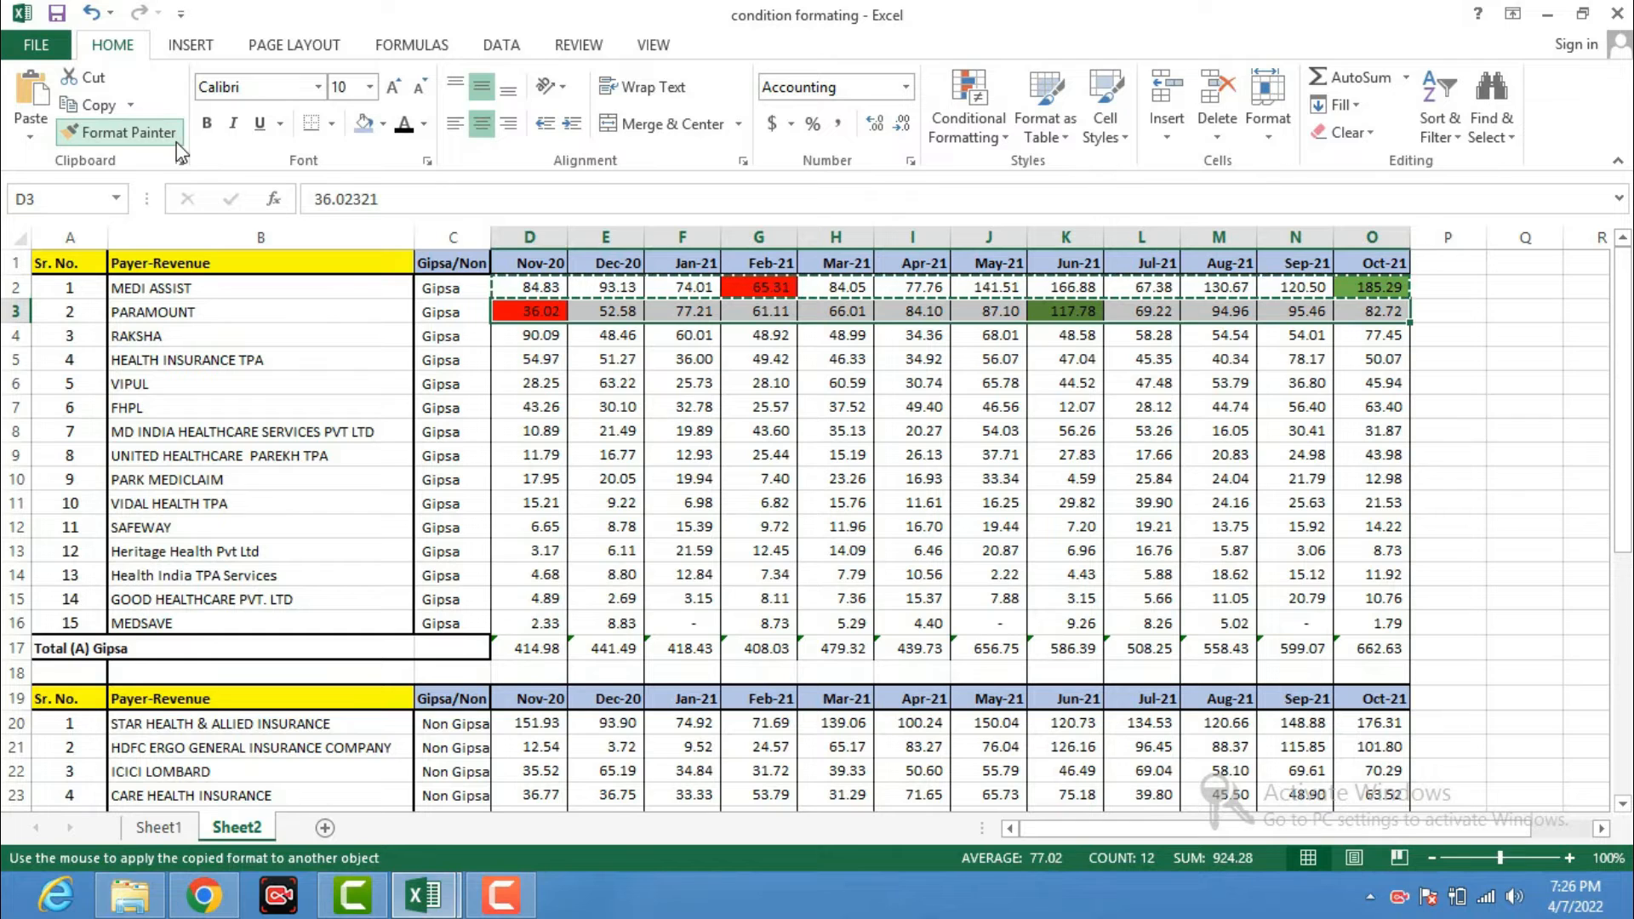
key("Down")
key("Down")
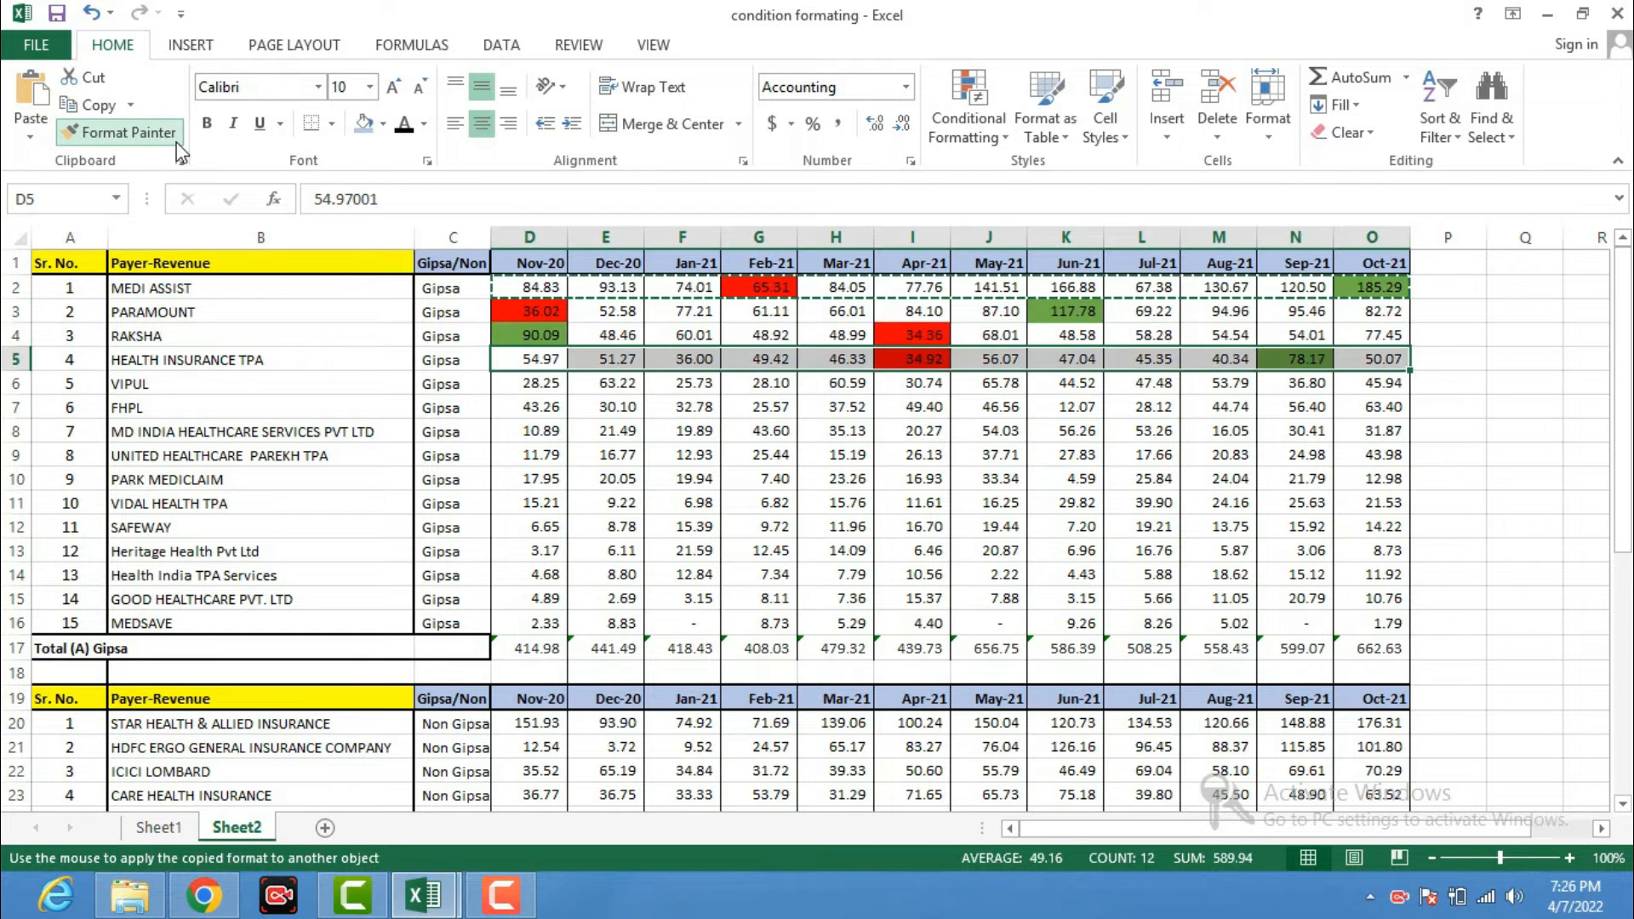
key("Down")
key("Down")
key("Down")
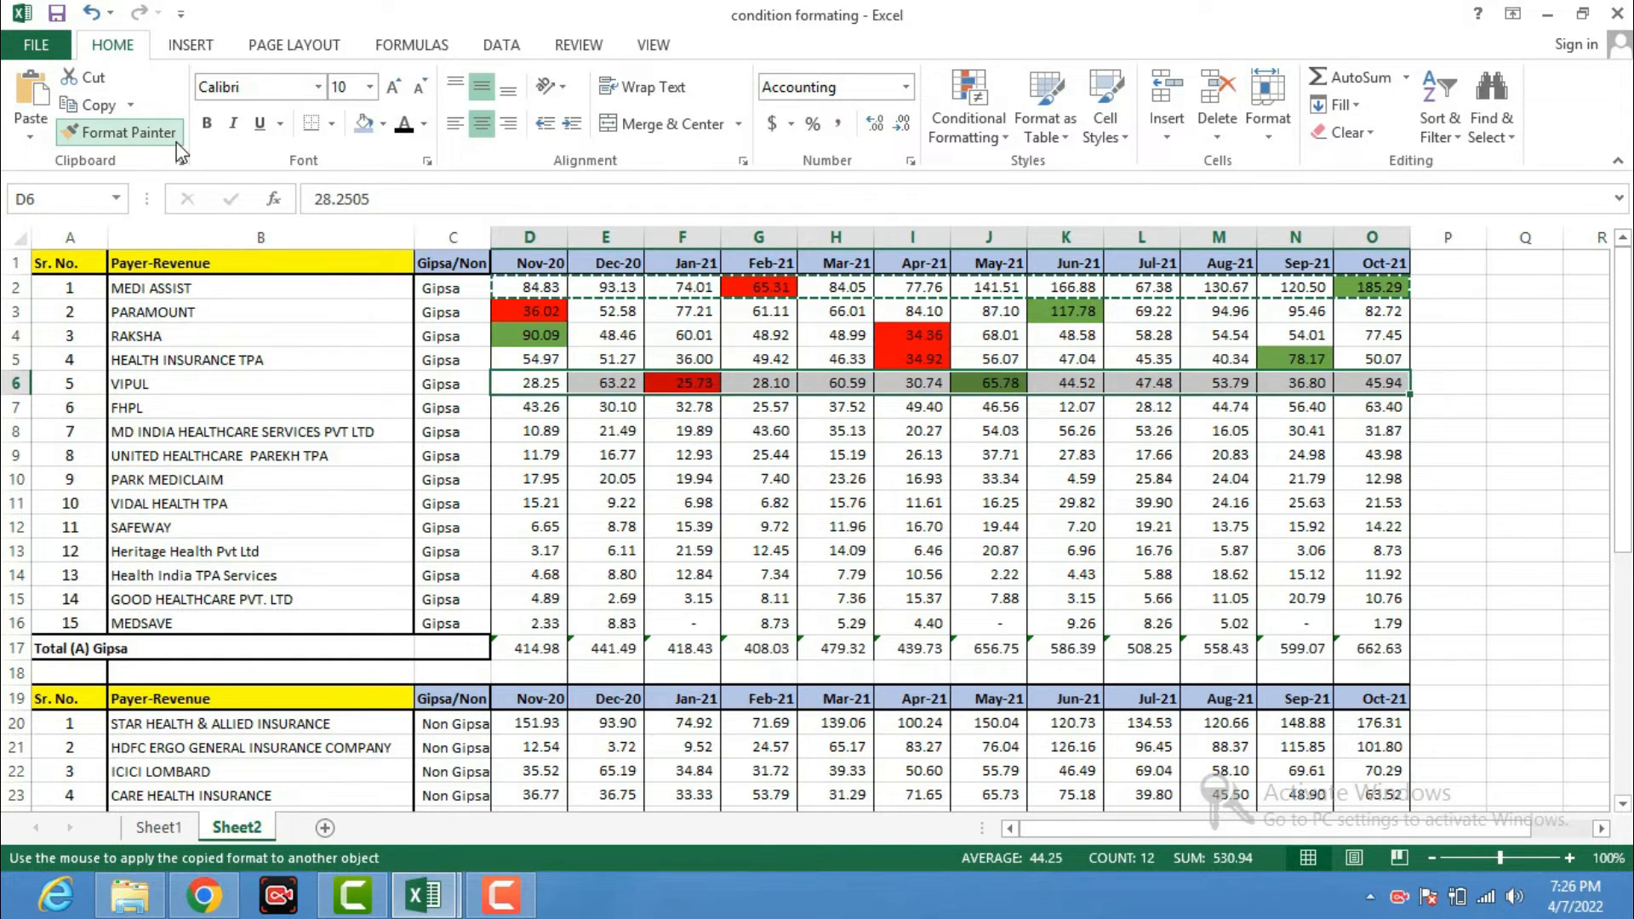
key("Down")
key("Down")
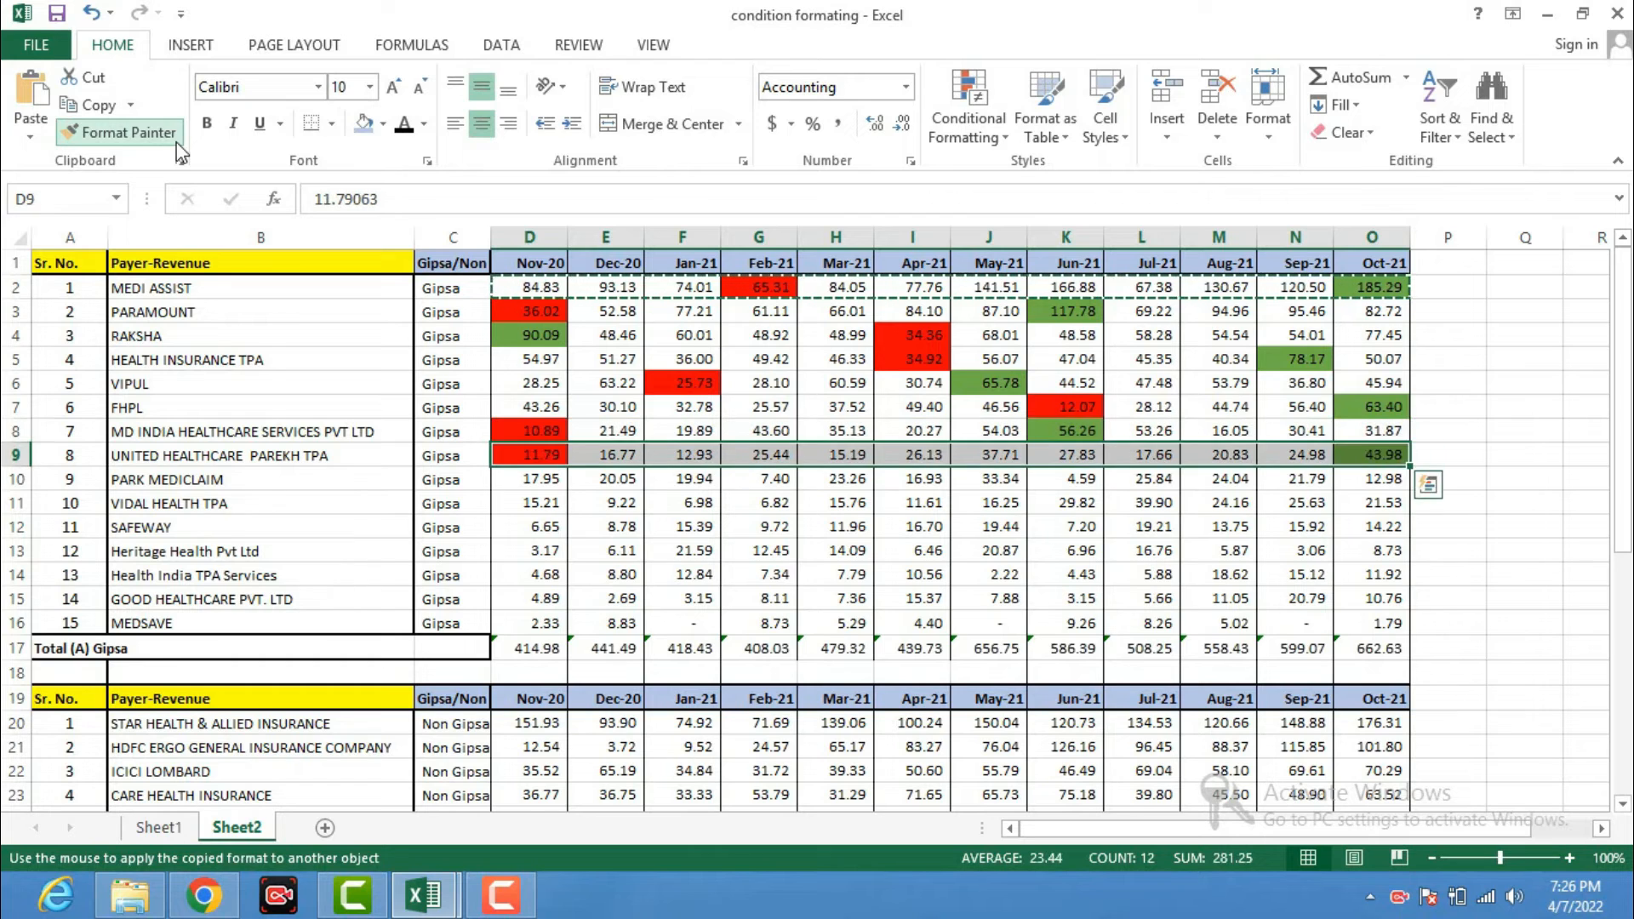
key("Down")
key("Down")
key("Down")
key("Down")
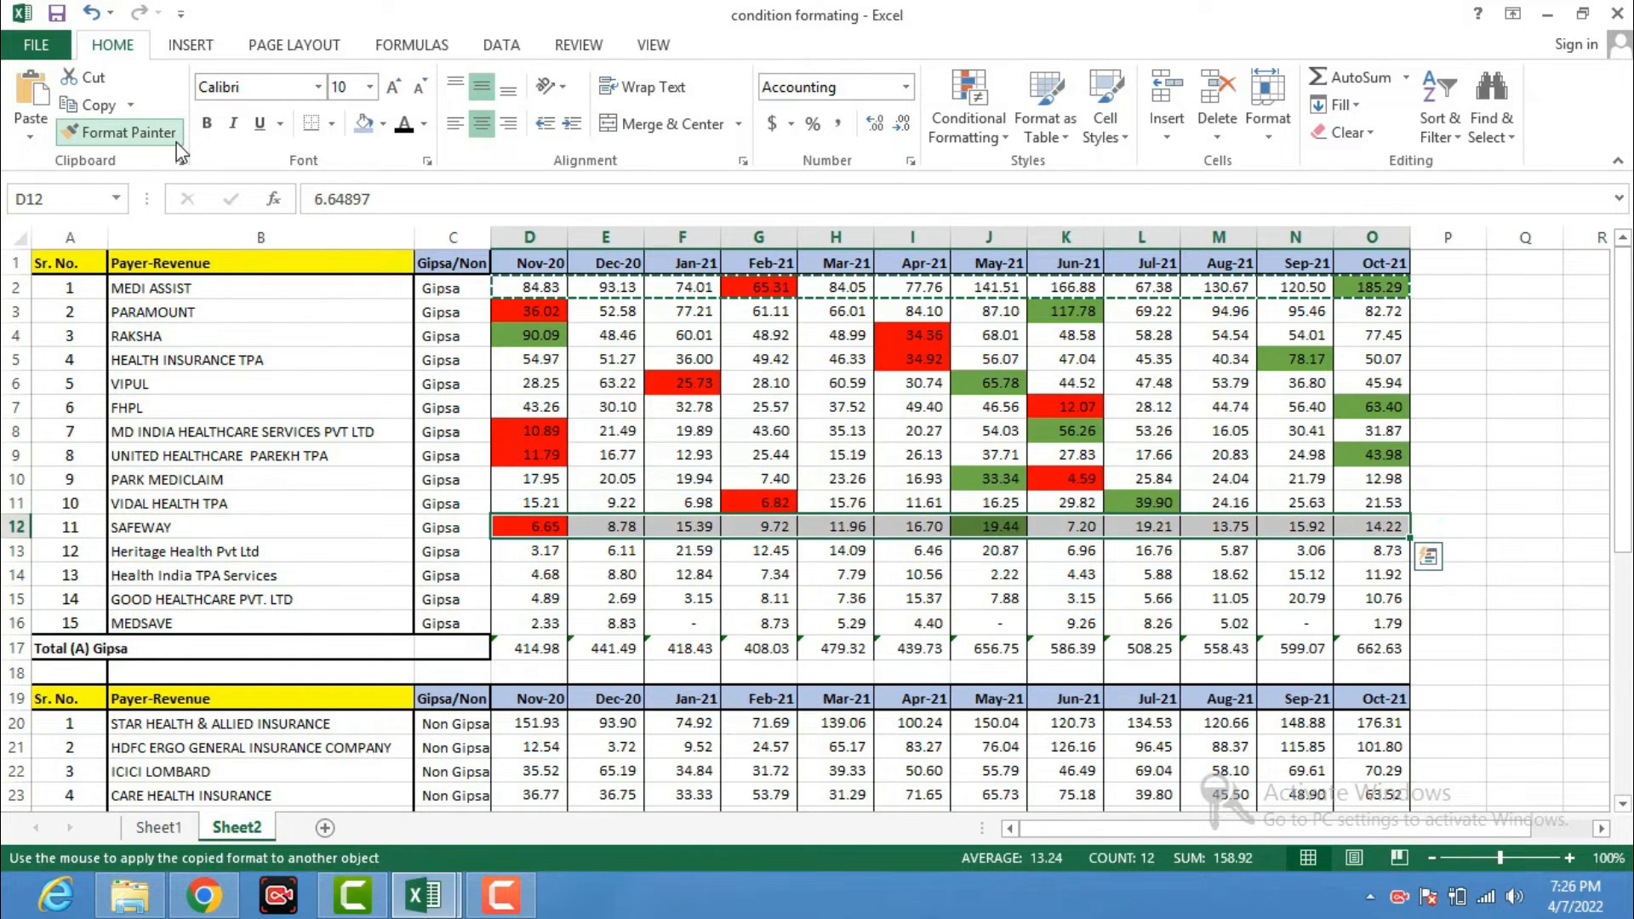
key("Down")
key("Down")
key("Down")
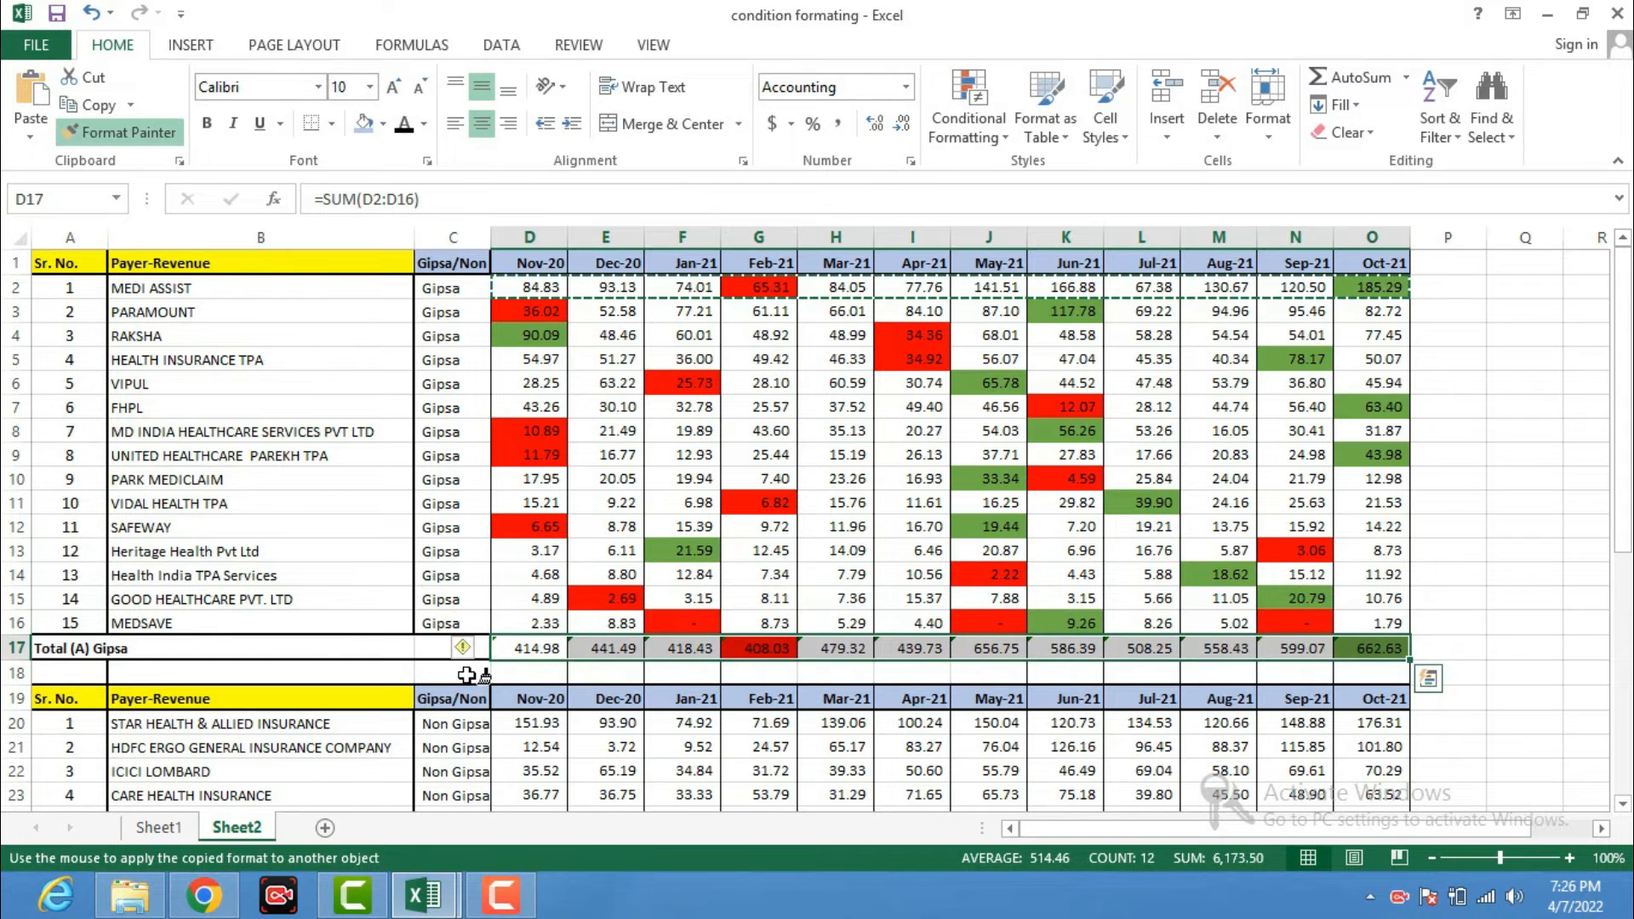
- Paint the same formatting row by row onto the Non Gipsa figures, from STAR HEALTH & ALLIED INSURANCE down to Total (B) Non Gipsa
left_click(516, 724)
key("Down")
key("Down")
key("Down")
key("Down")
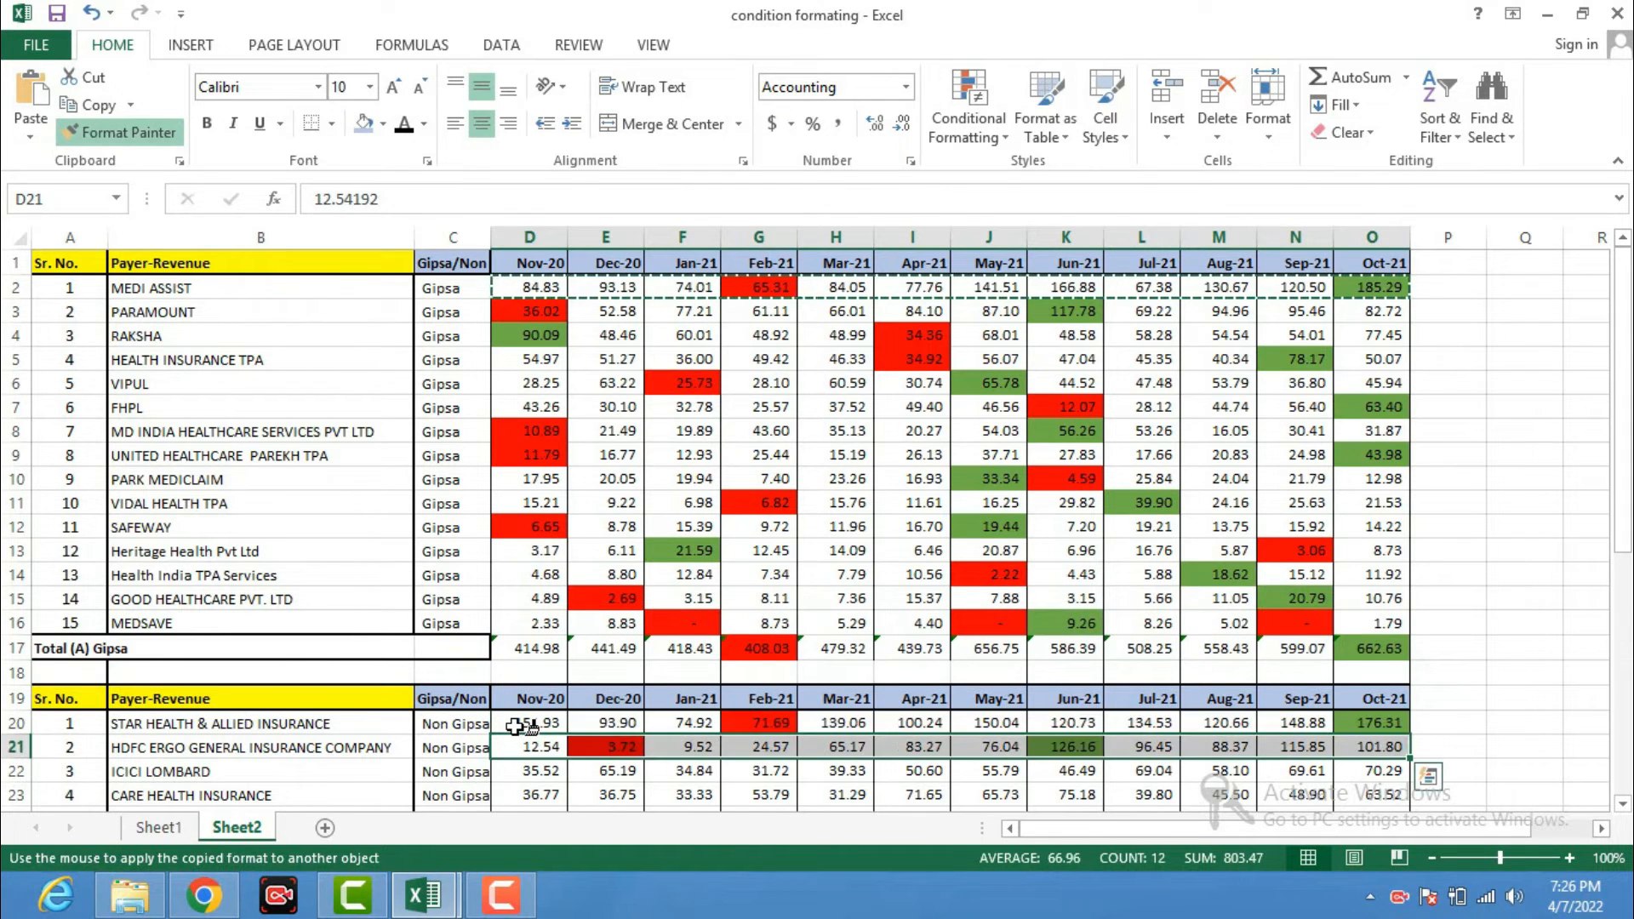
key("Down")
key("Down")
key("Down")
key("Down")
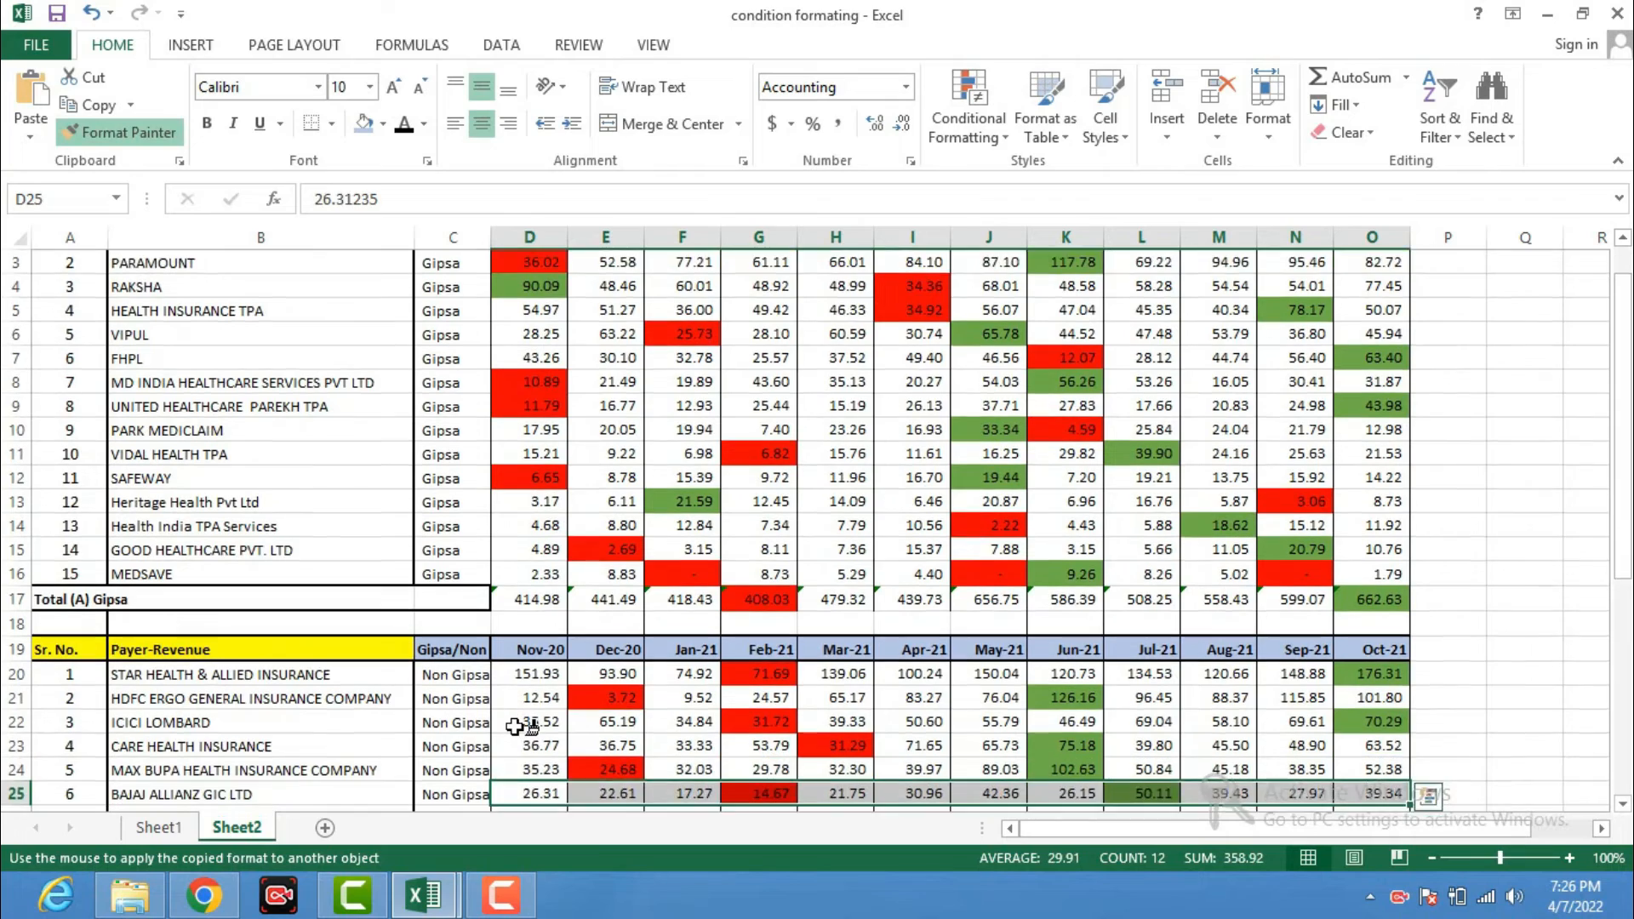
key("Down")
key("Down")
key("Down")
key("Down")
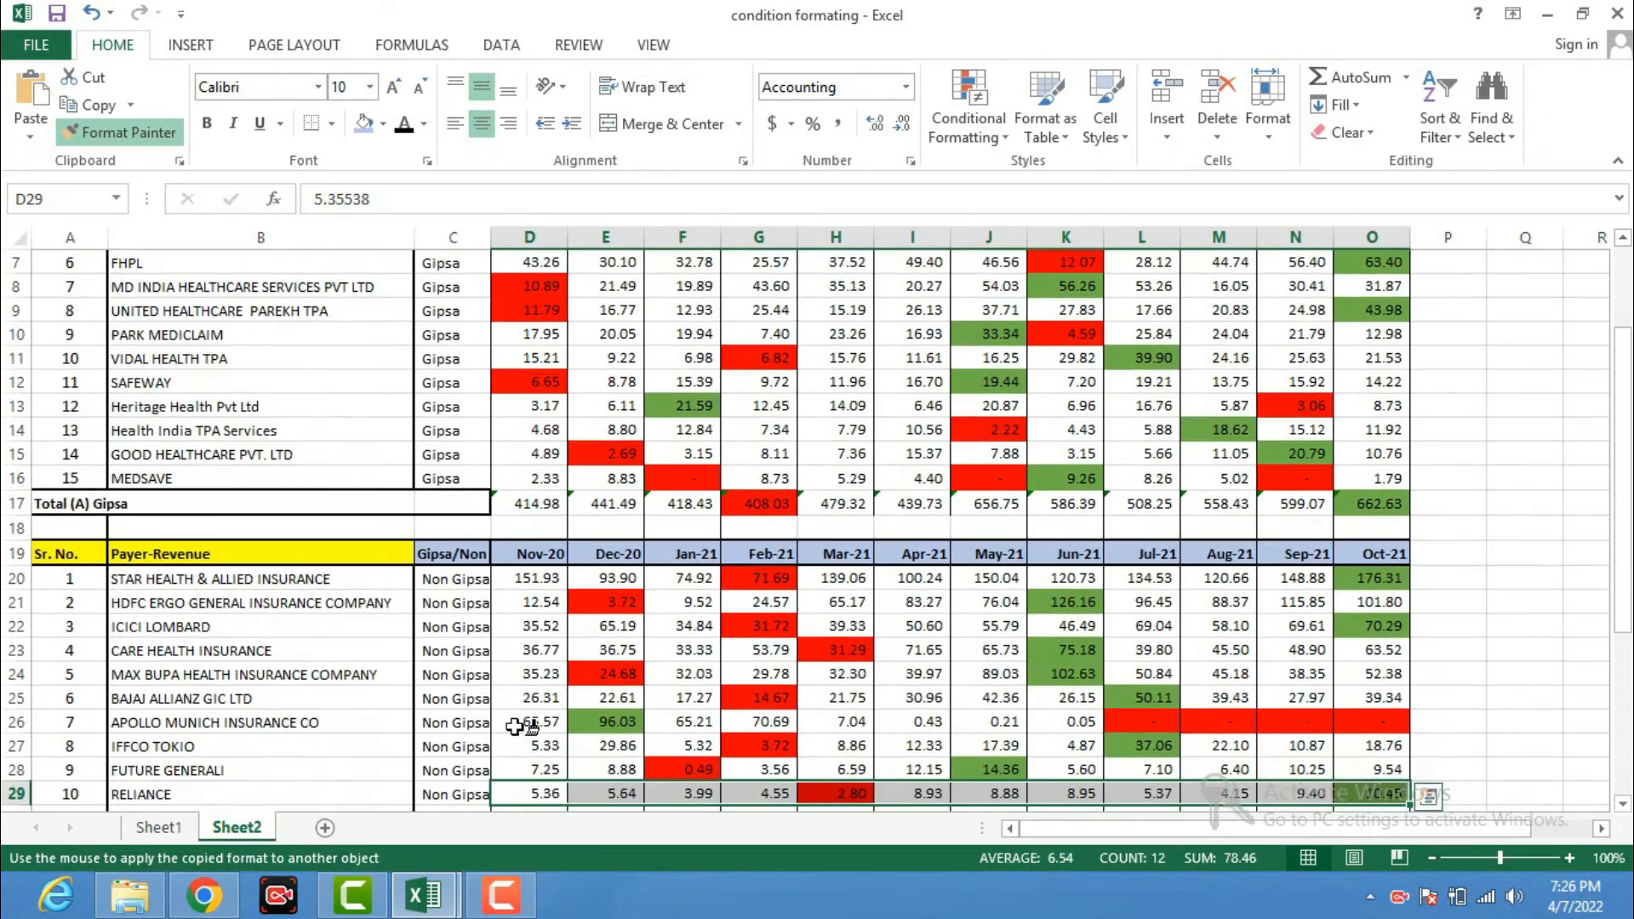
key("Down")
key("Down")
key("Down")
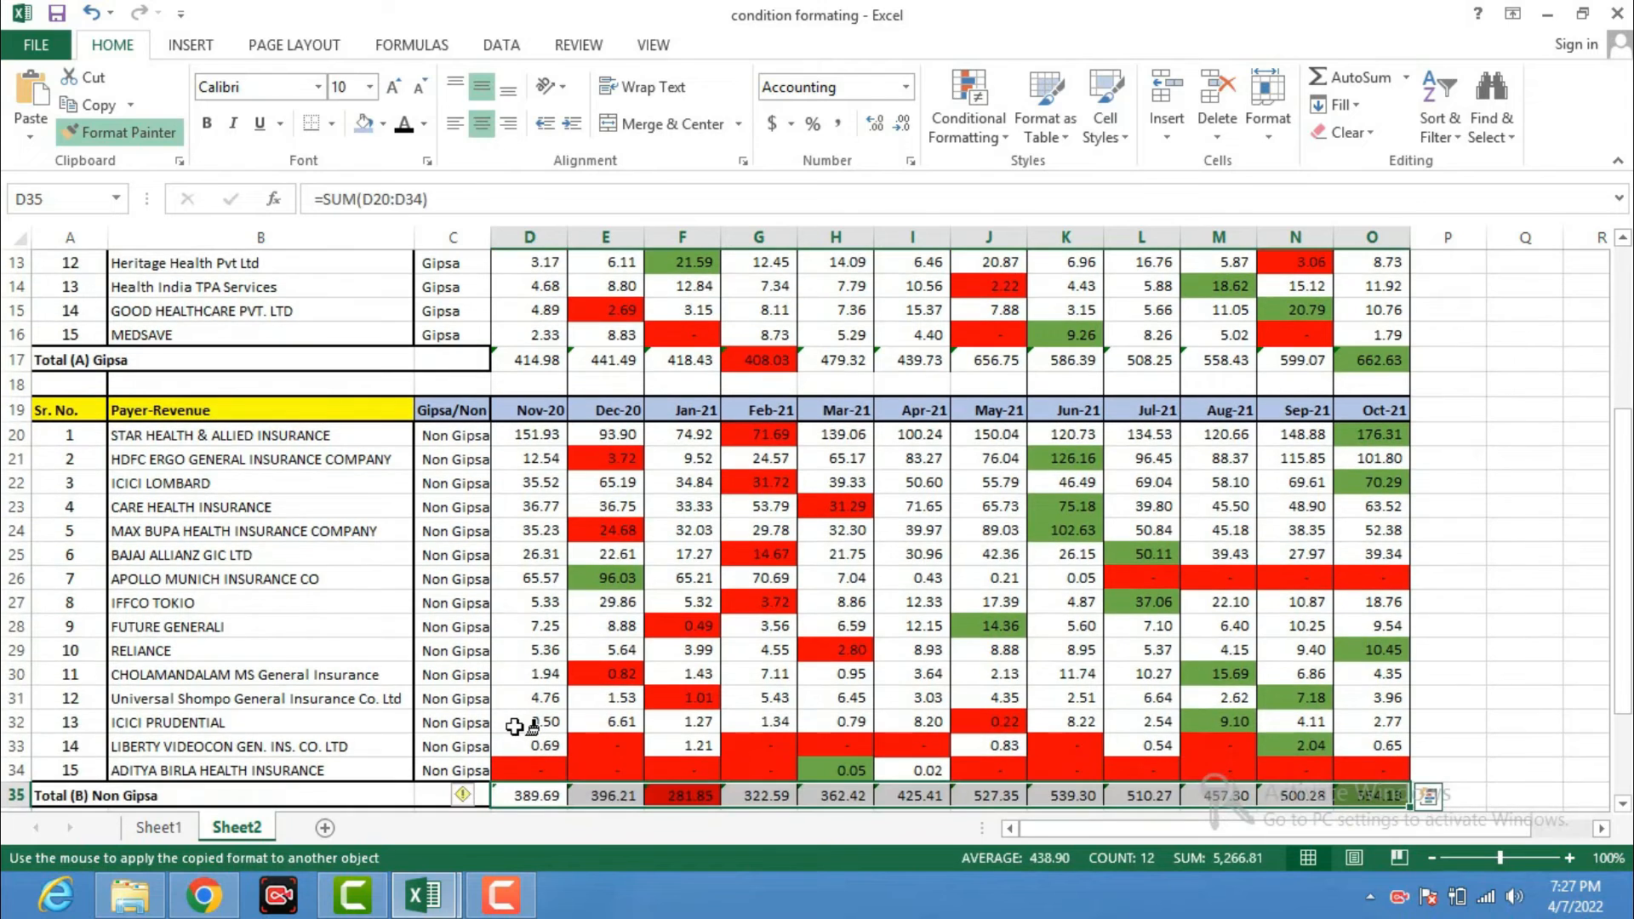
- Leave Format Painter, undo the formatting painted onto the Non Gipsa header row, and clear the copy selection
left_click(1298, 407)
key("Escape")
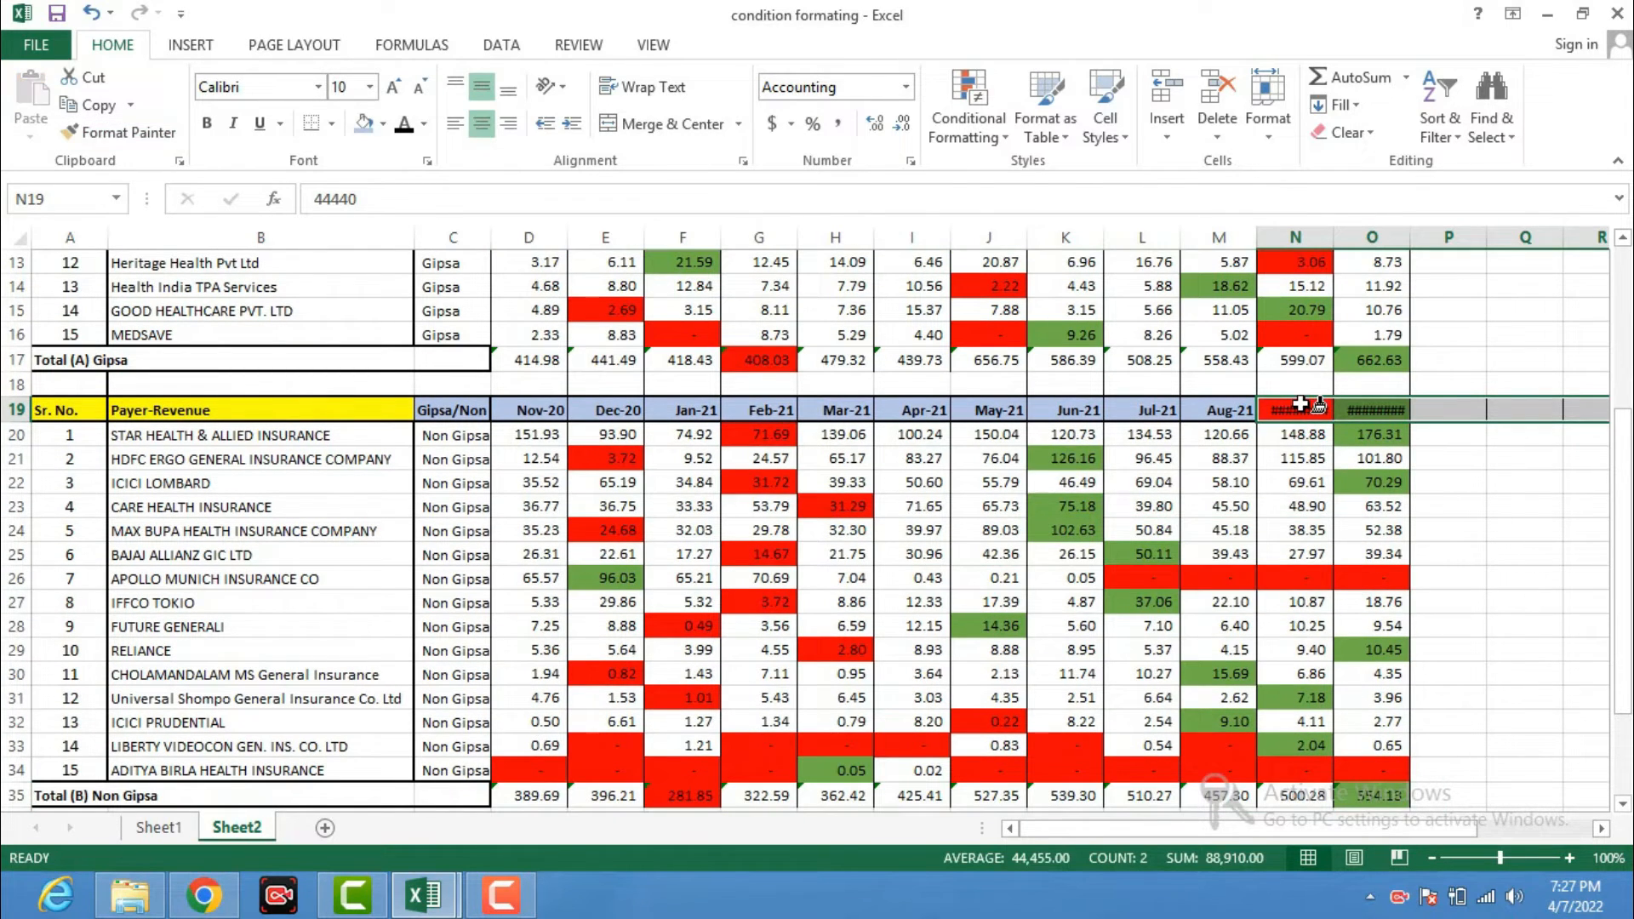
key("ctrl+z")
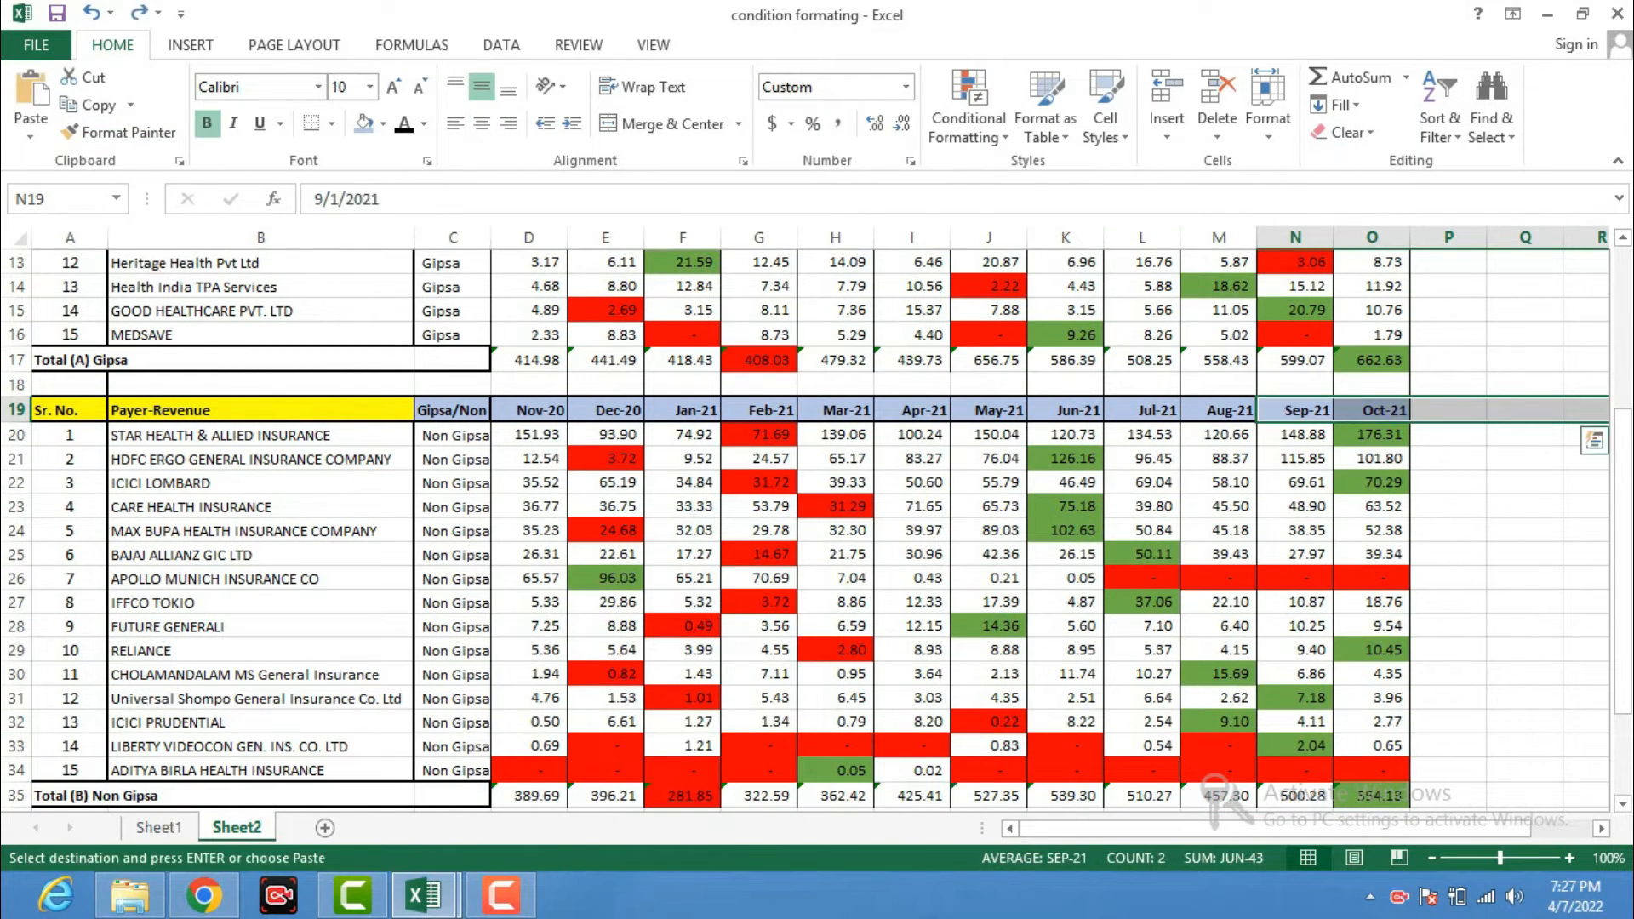
scroll(1623, 562, "up", 4)
scroll(868, 358, "up", 1)
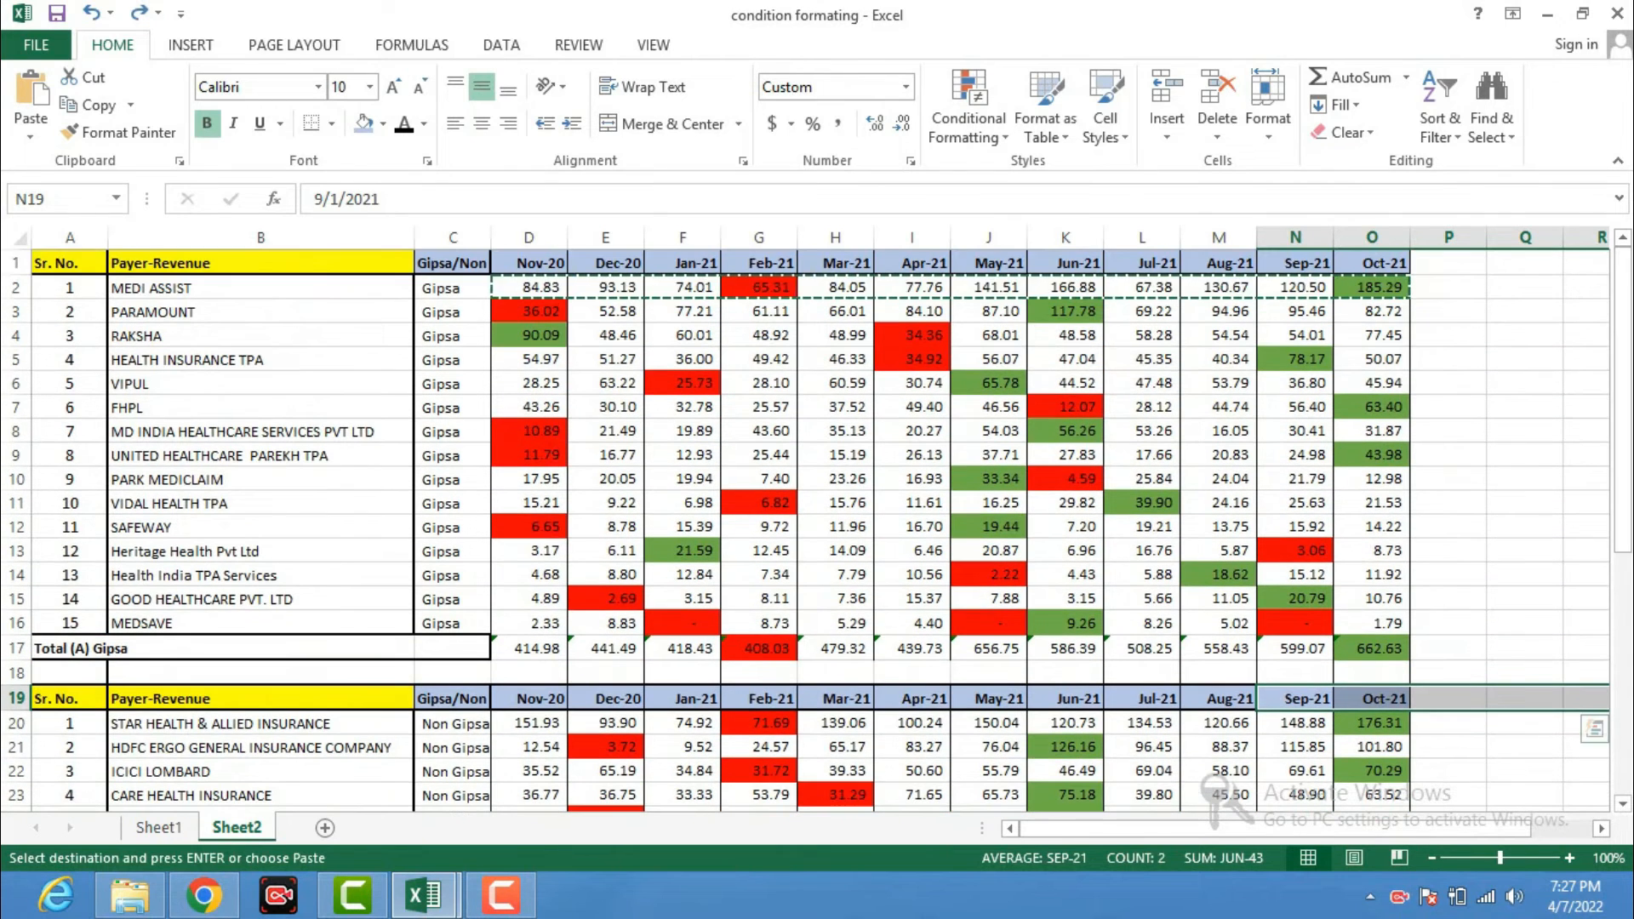
key("Escape")
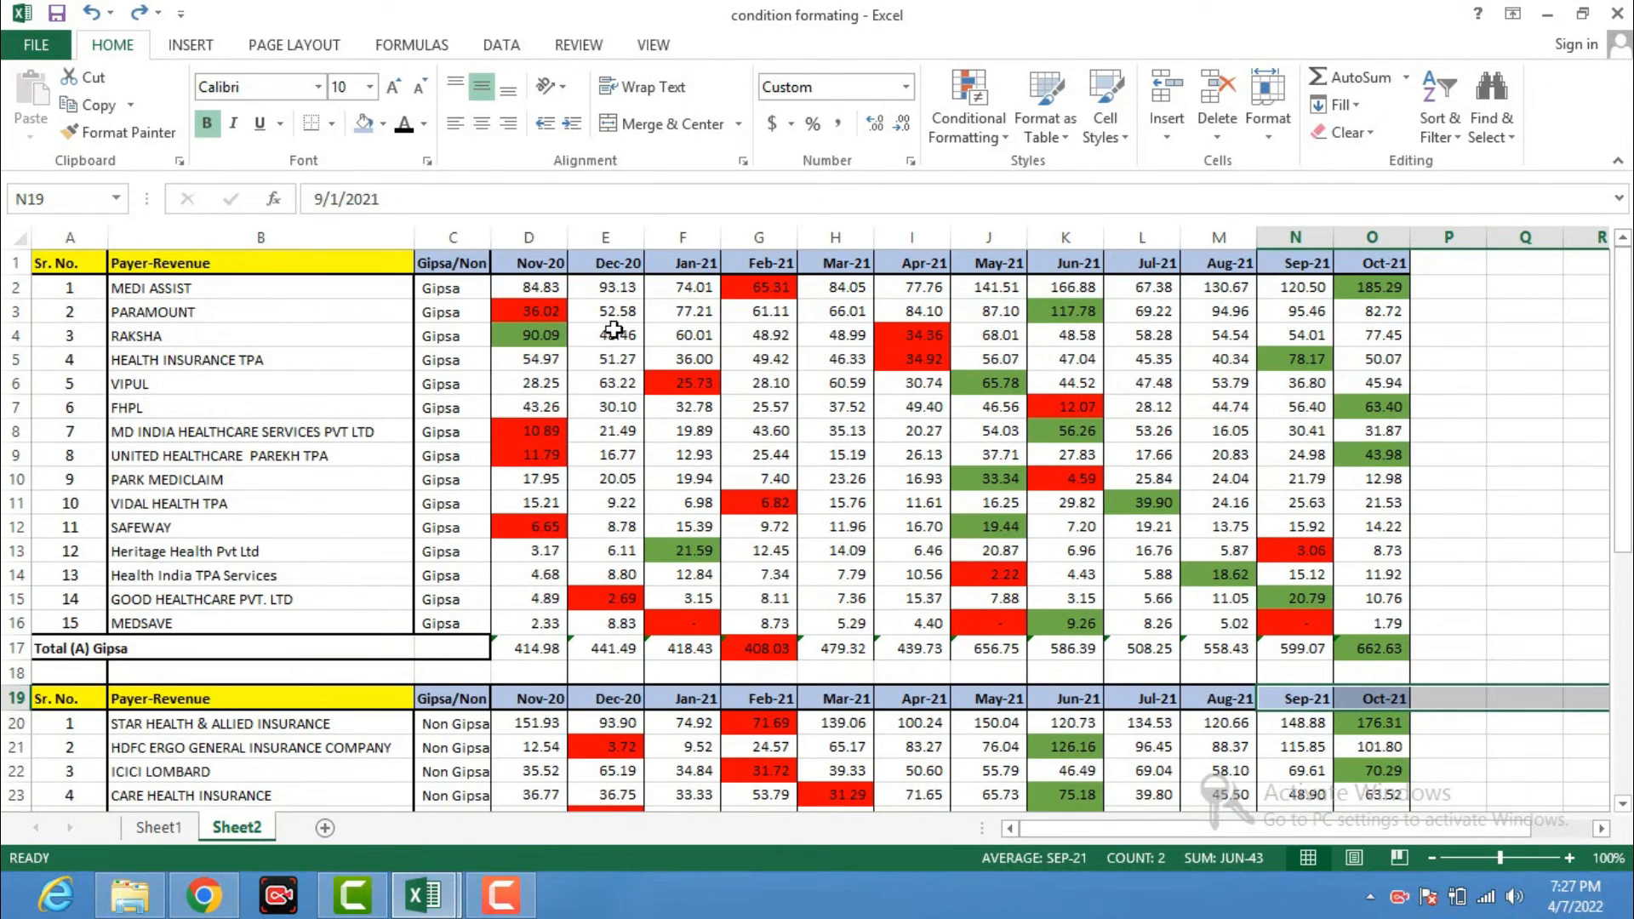
- Examine the lowest and highest highlighted months in the MEDI ASSIST and PARAMOUNT rows
left_click(543, 286)
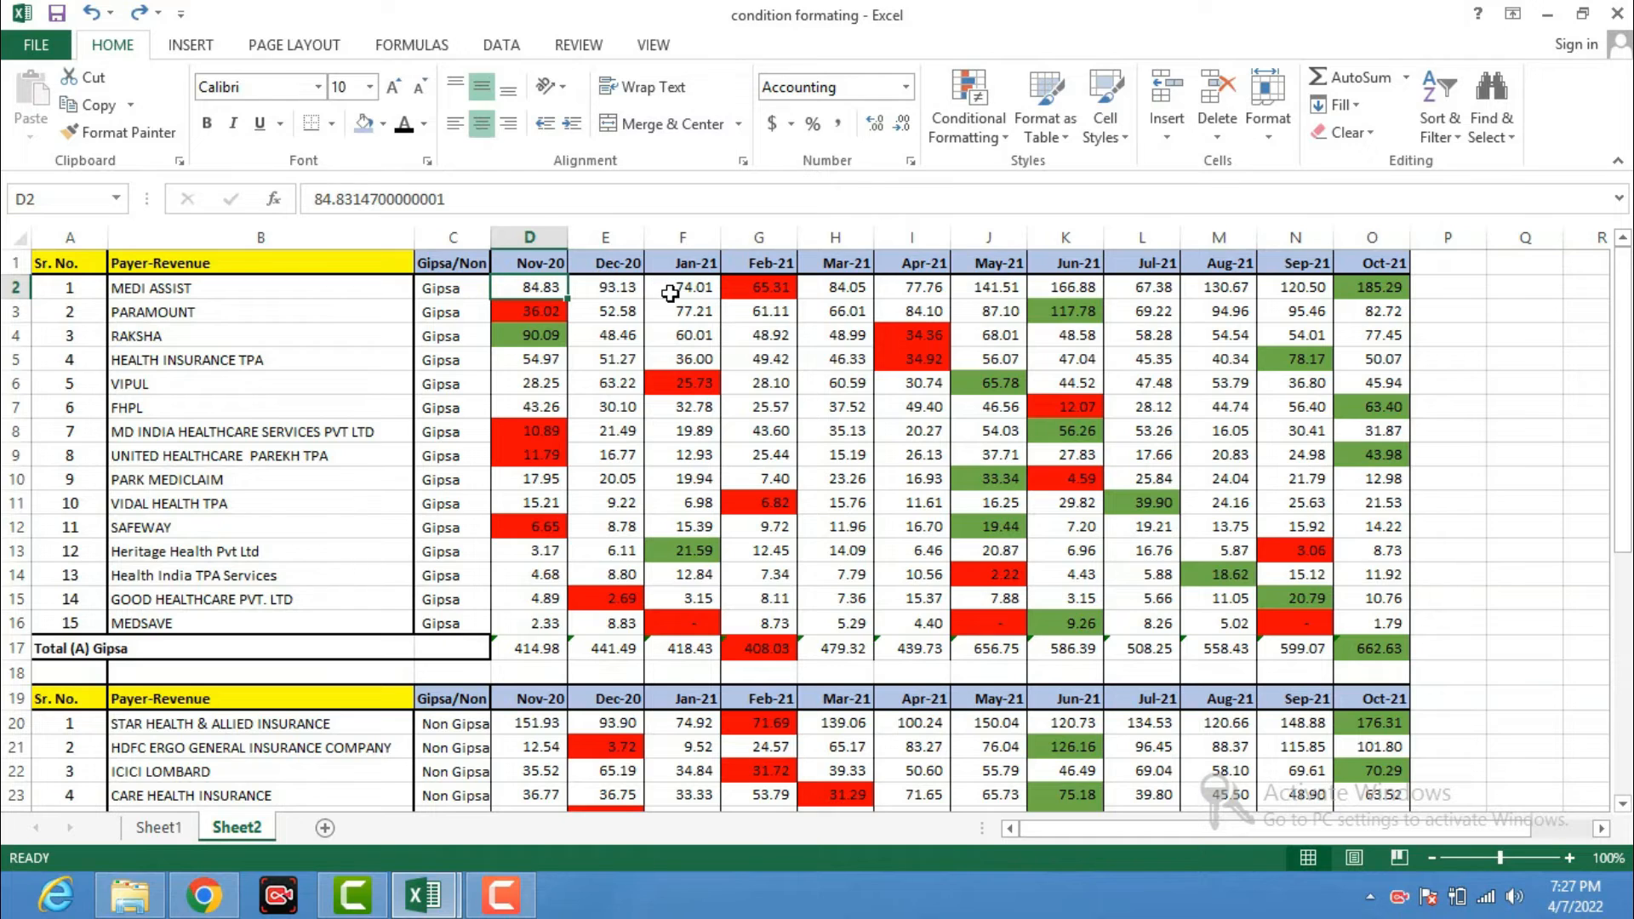
key("Right")
key("Right")
key("Right")
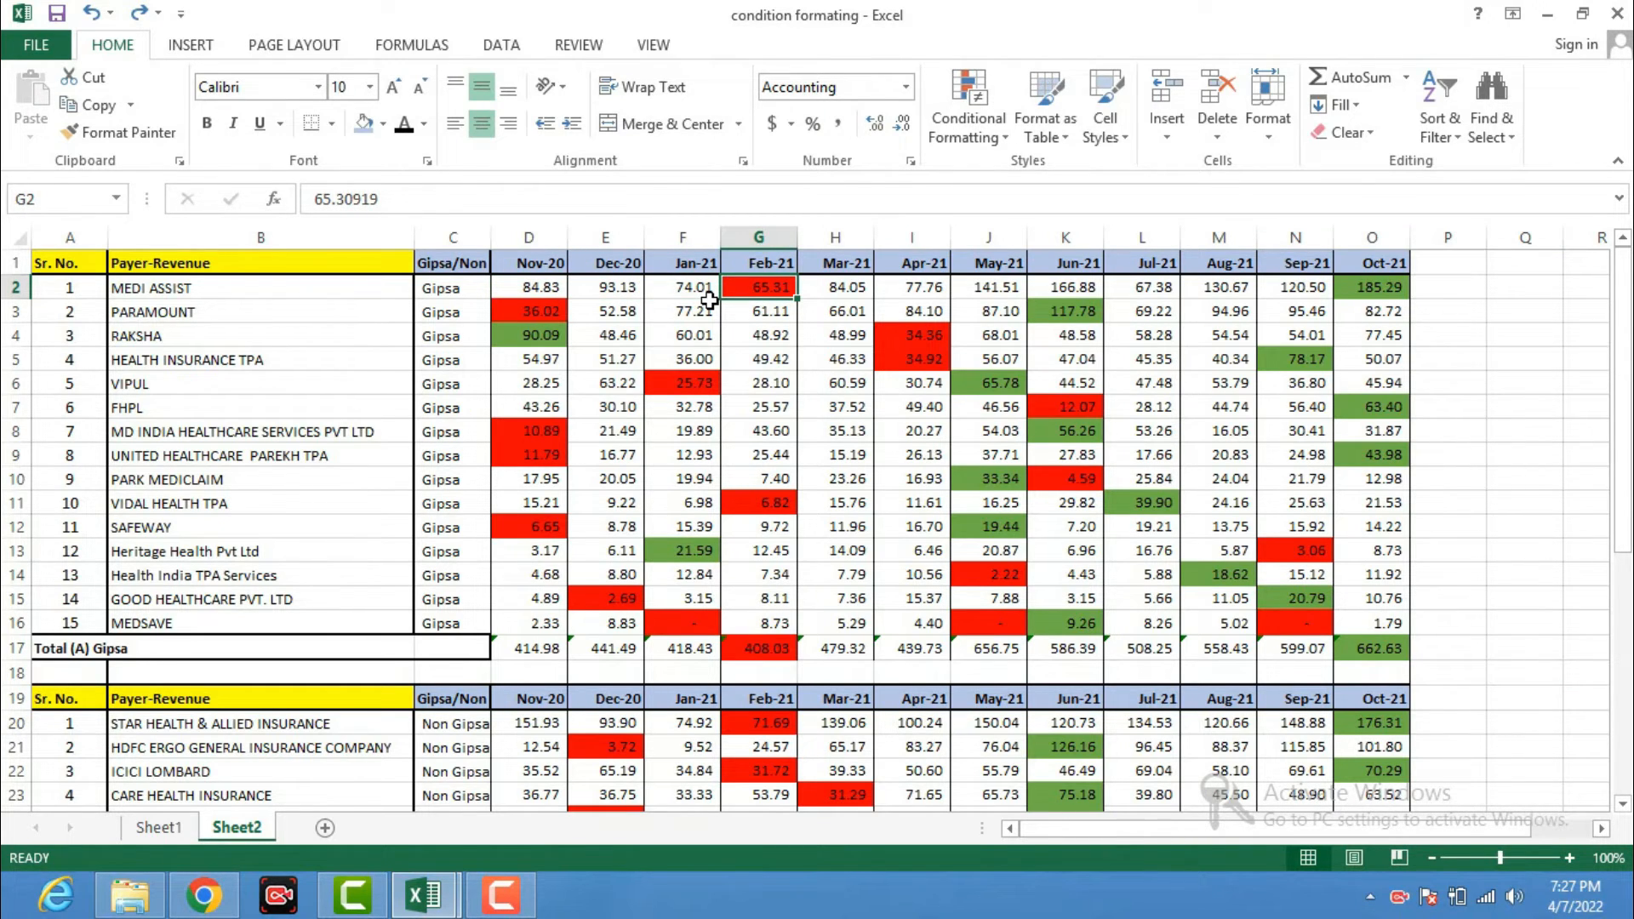
left_click(1401, 287)
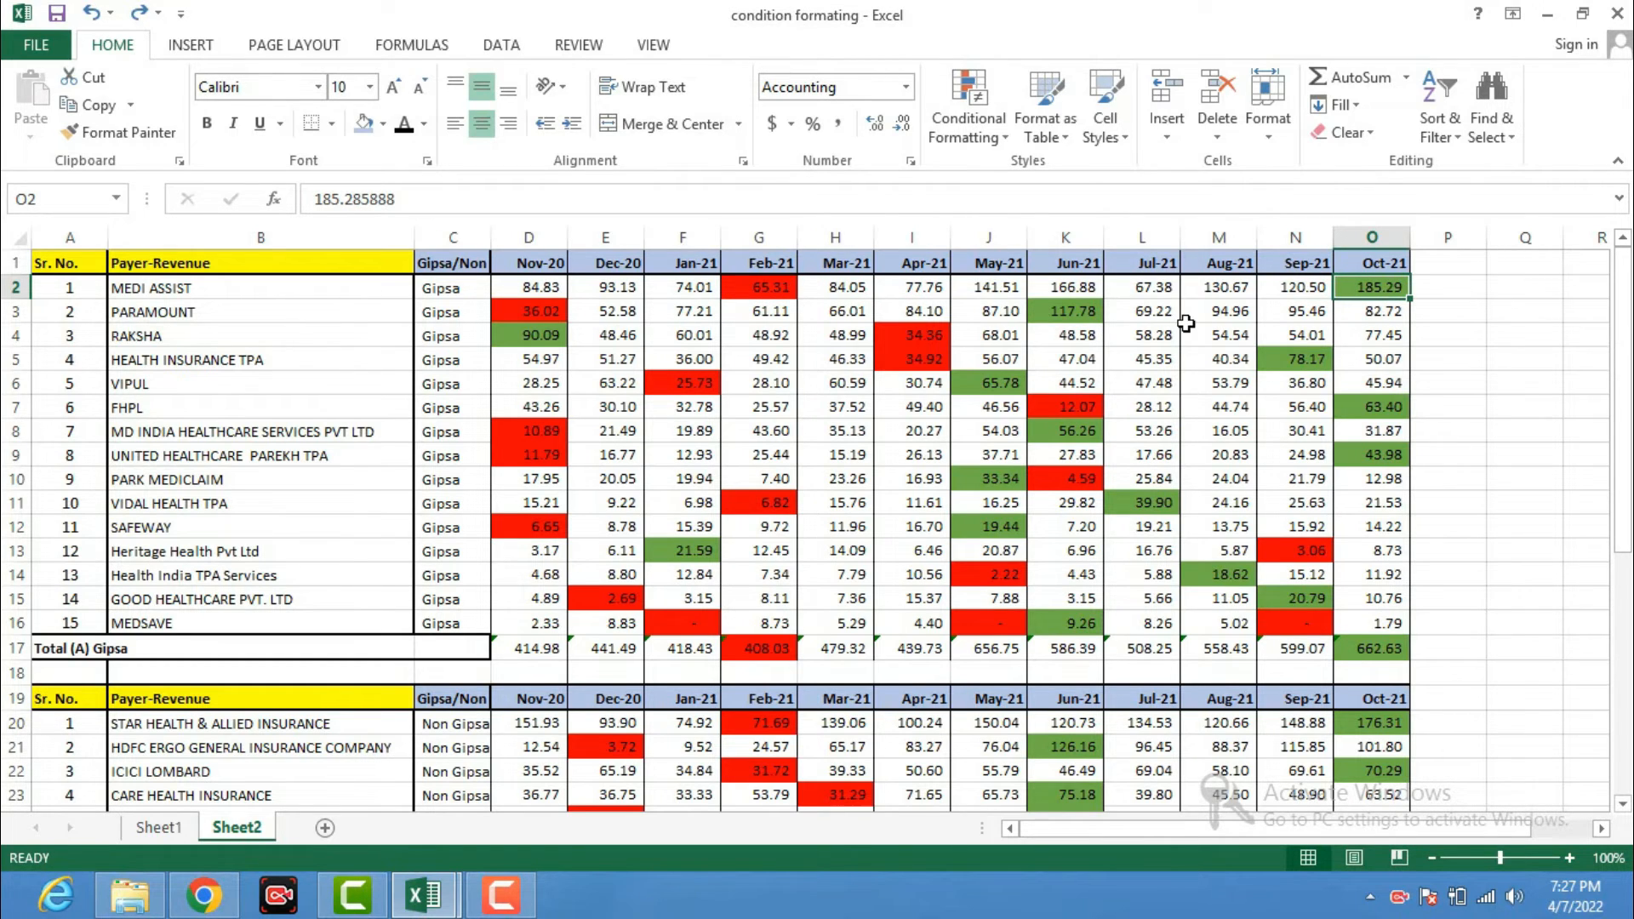
left_click(531, 316)
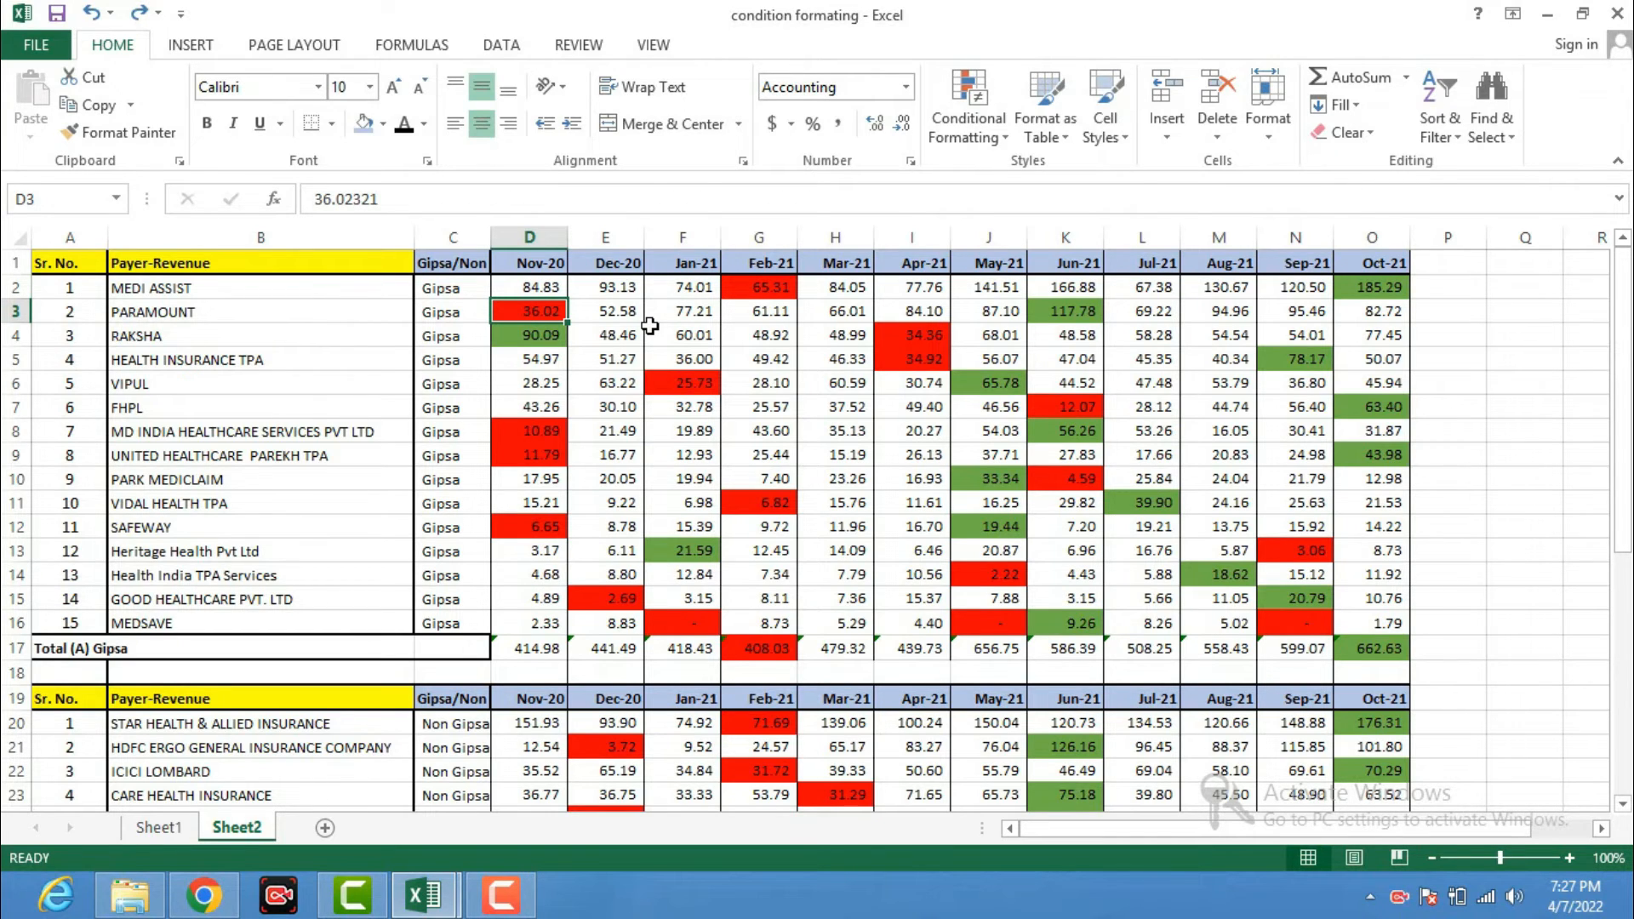
left_click(1079, 316)
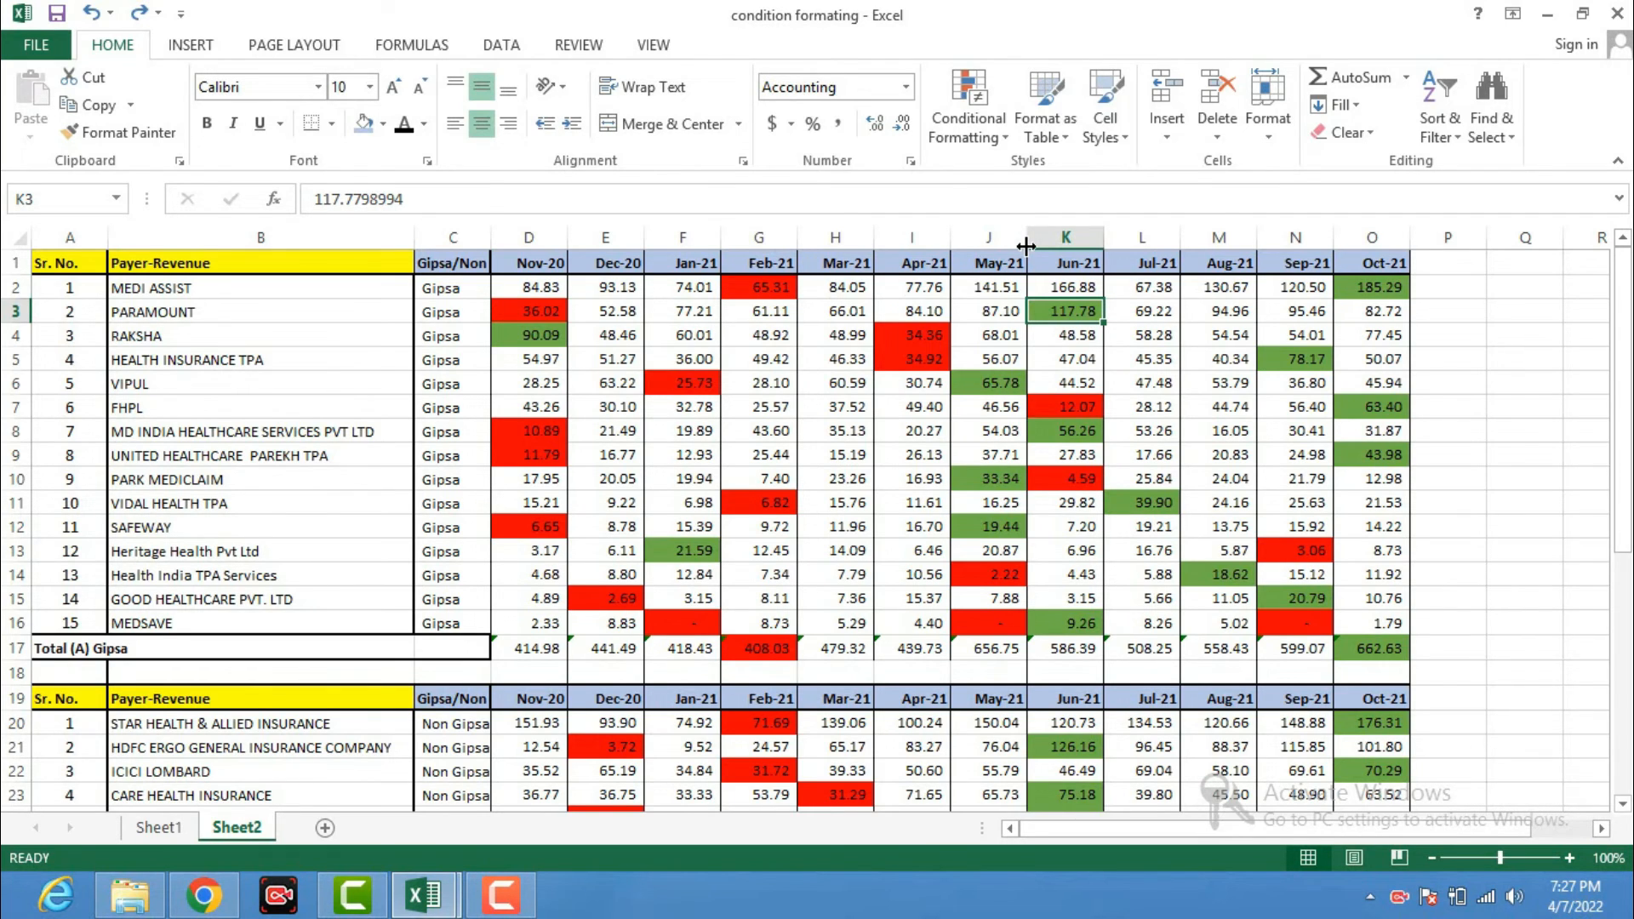
left_click(771, 289)
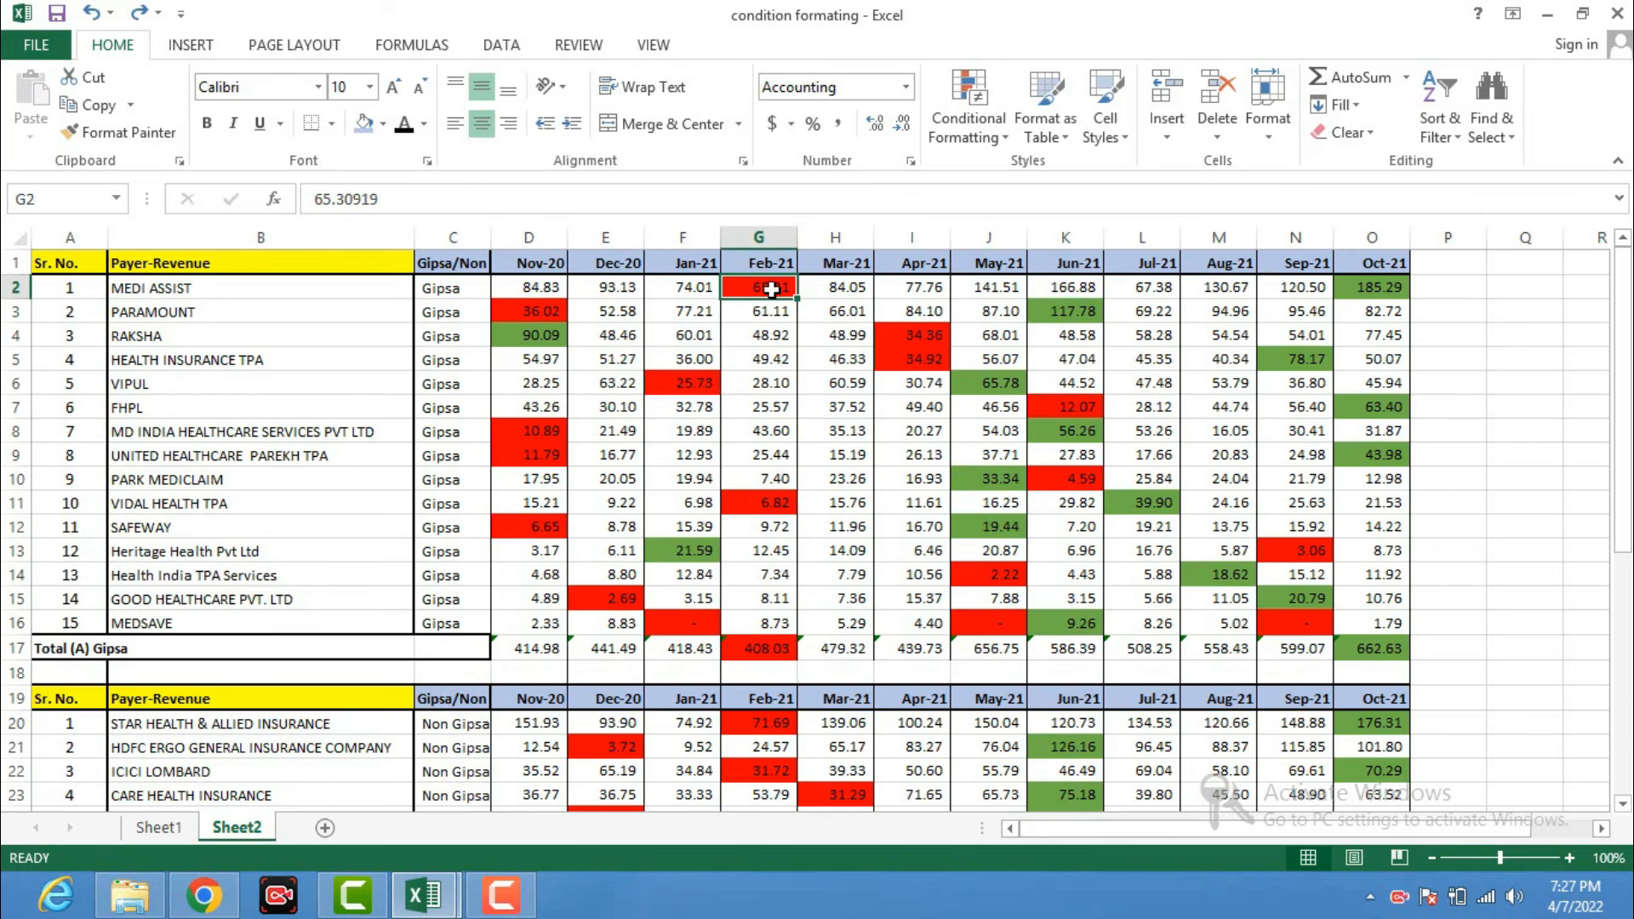